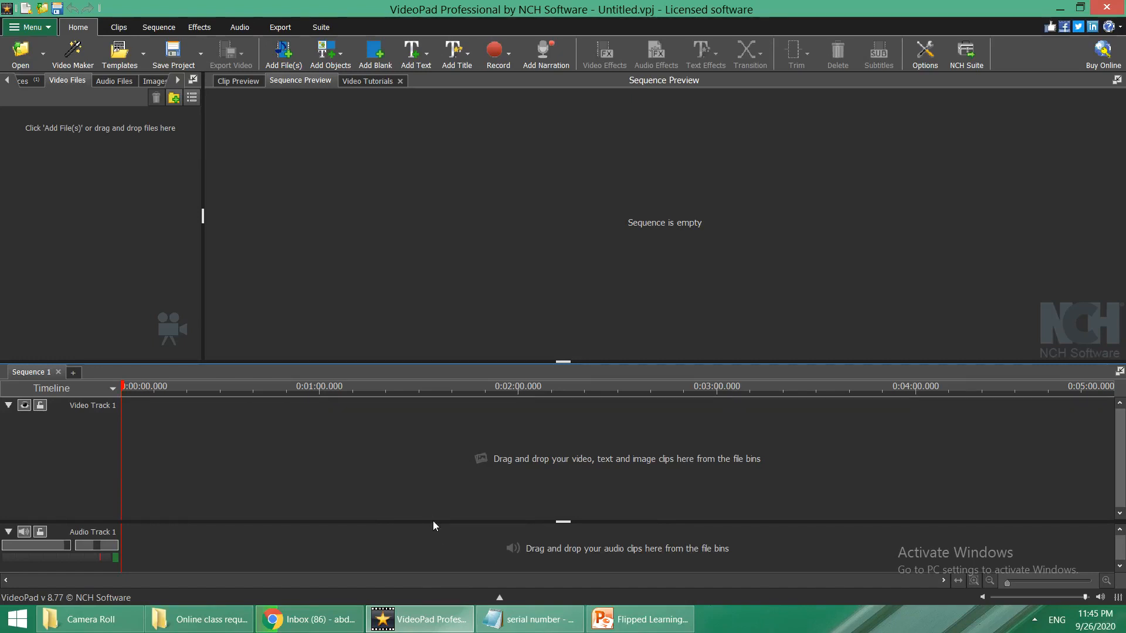
- Switch to PowerPoint and look over the first slides of the Flipped Learning Task presentation
{"action": "left_click", "coordinate": [641, 620]}
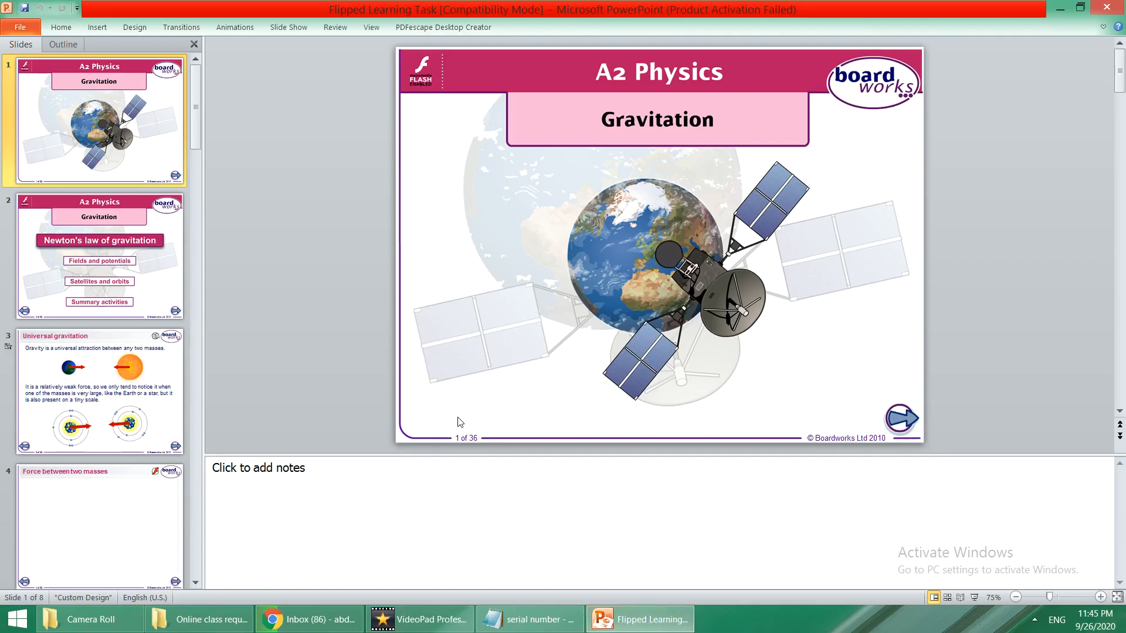
{"action": "left_click", "coordinate": [47, 249]}
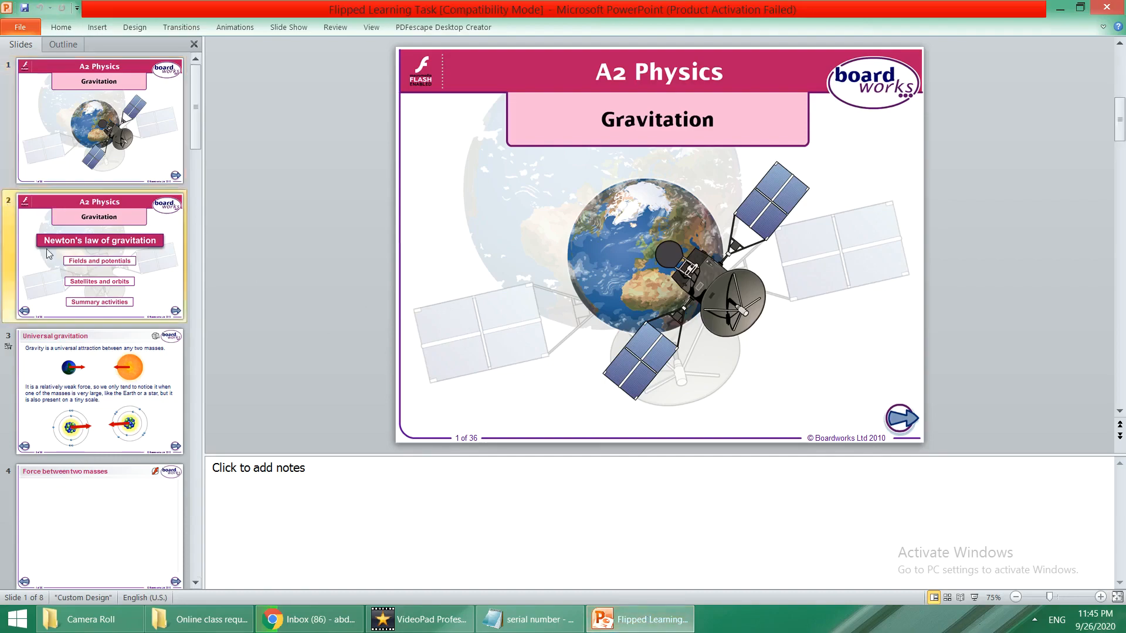
{"action": "left_click", "coordinate": [84, 354]}
{"action": "left_click", "coordinate": [105, 477]}
{"action": "left_click", "coordinate": [100, 438]}
{"action": "left_click", "coordinate": [87, 161]}
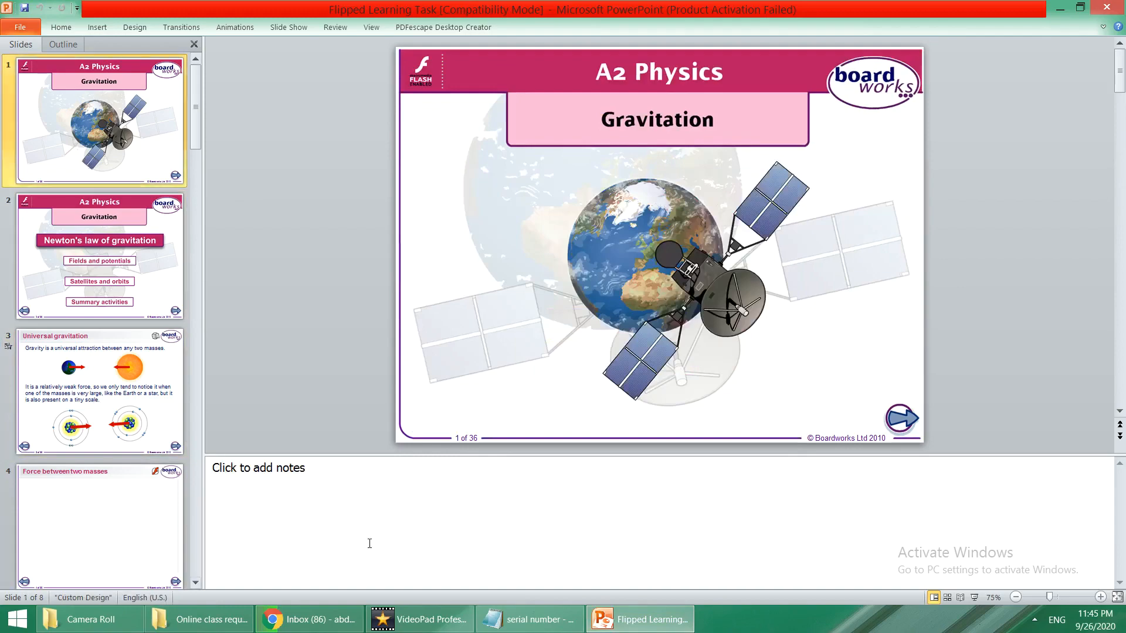
{"action": "left_click", "coordinate": [408, 625]}
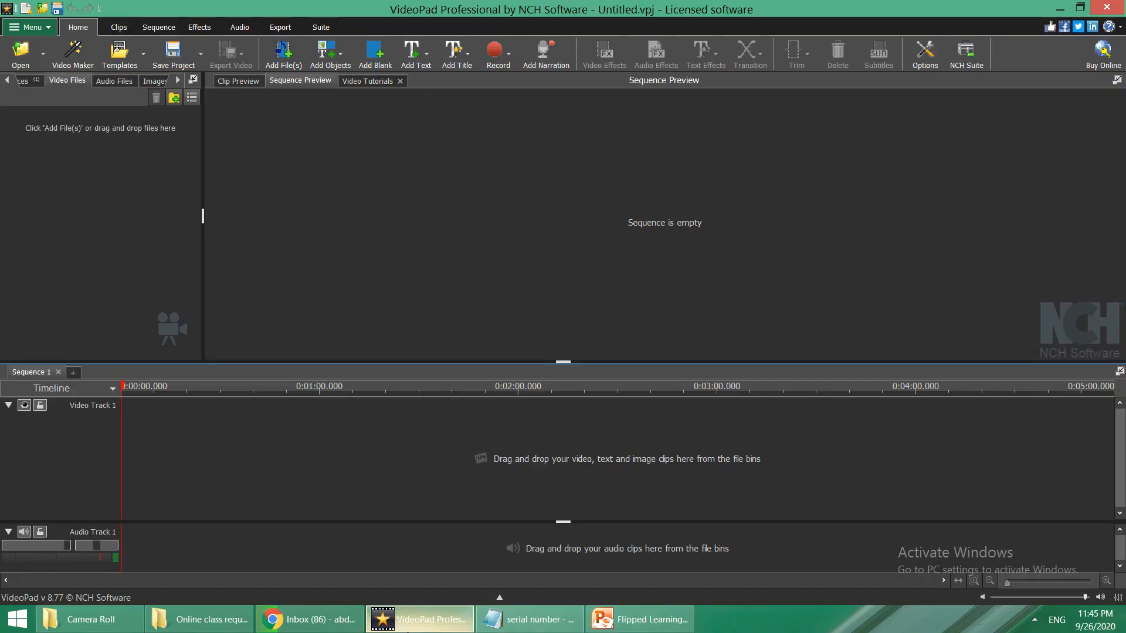
{"action": "left_click", "coordinate": [408, 627]}
{"action": "left_click", "coordinate": [408, 628]}
{"action": "left_click", "coordinate": [408, 628]}
{"action": "left_click", "coordinate": [408, 627]}
{"action": "left_click", "coordinate": [409, 627]}
{"action": "left_click", "coordinate": [408, 629]}
{"action": "left_click", "coordinate": [408, 629]}
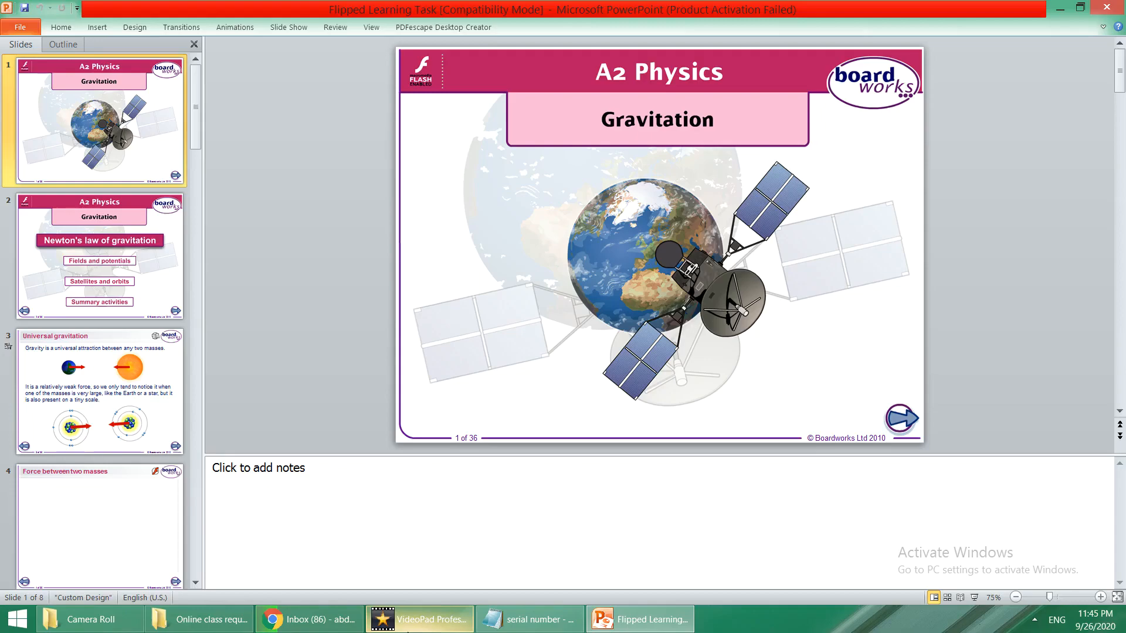
- Capture the Gravitation title slide as a full-screen slide show image and paste the screenshot into Paint
{"action": "key", "text": "F5"}
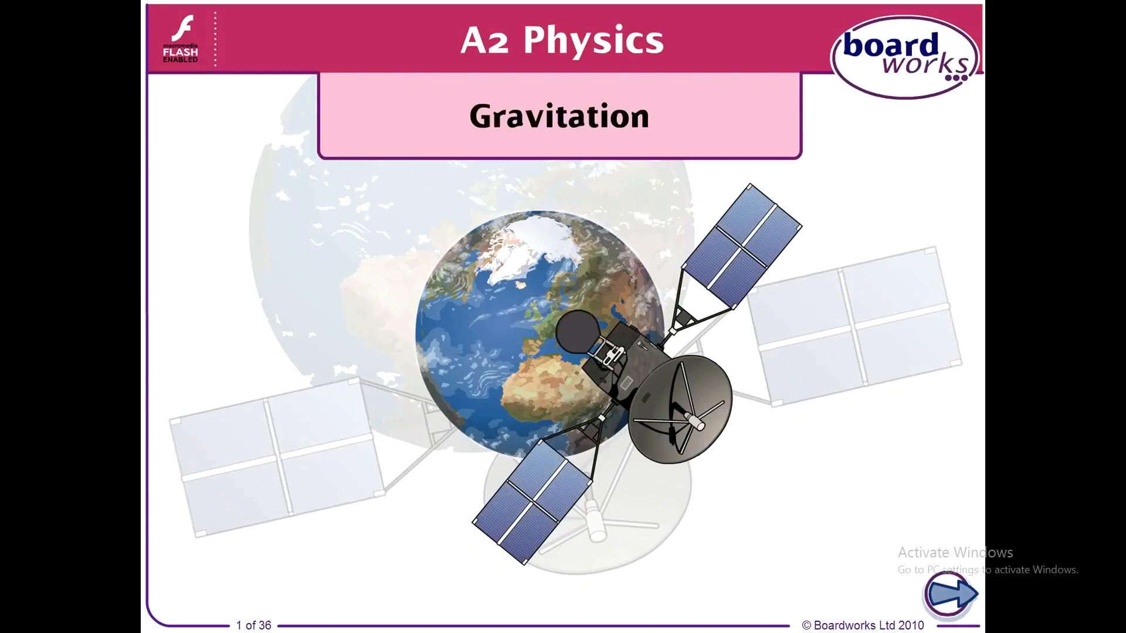
{"action": "key", "text": "Escape"}
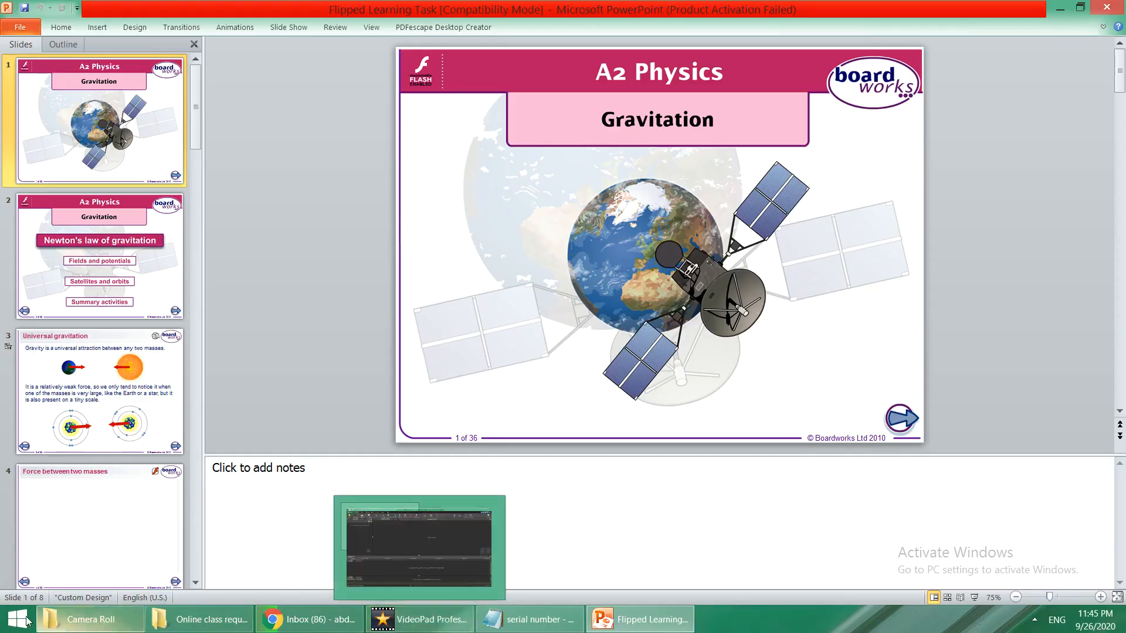
{"action": "left_click", "coordinate": [18, 623]}
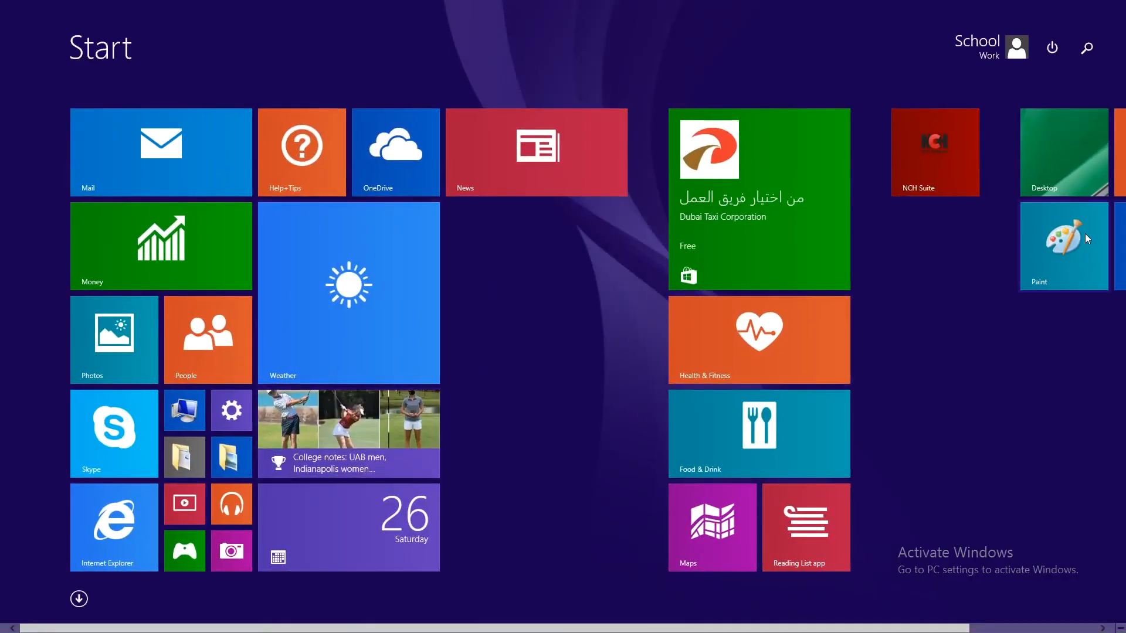
{"action": "left_click", "coordinate": [1058, 244]}
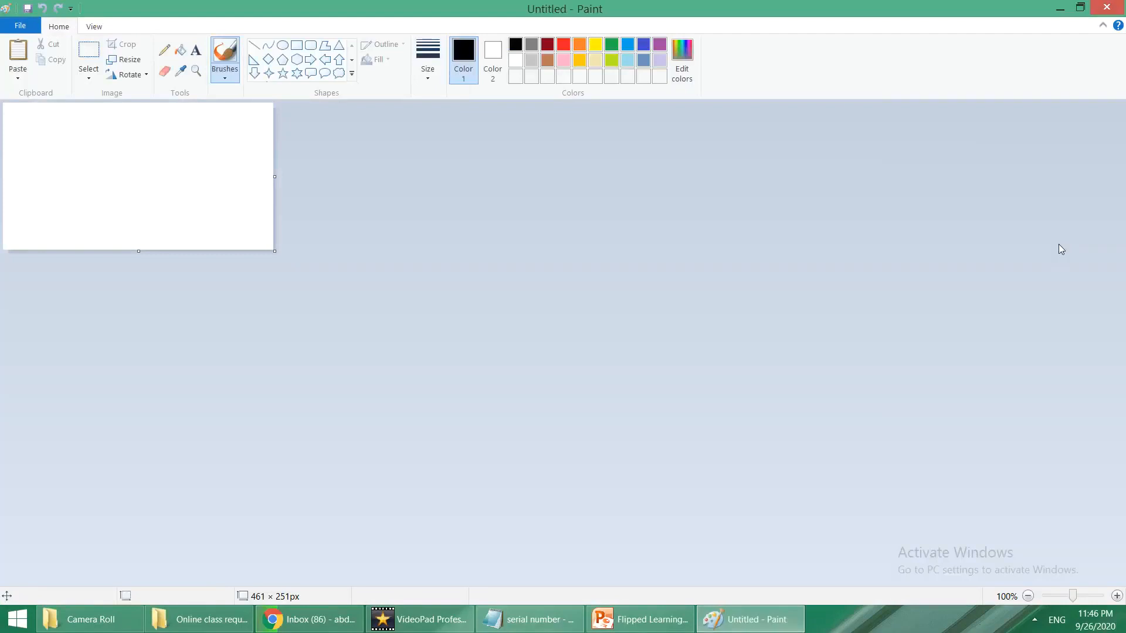
{"action": "key", "text": "ctrl+v"}
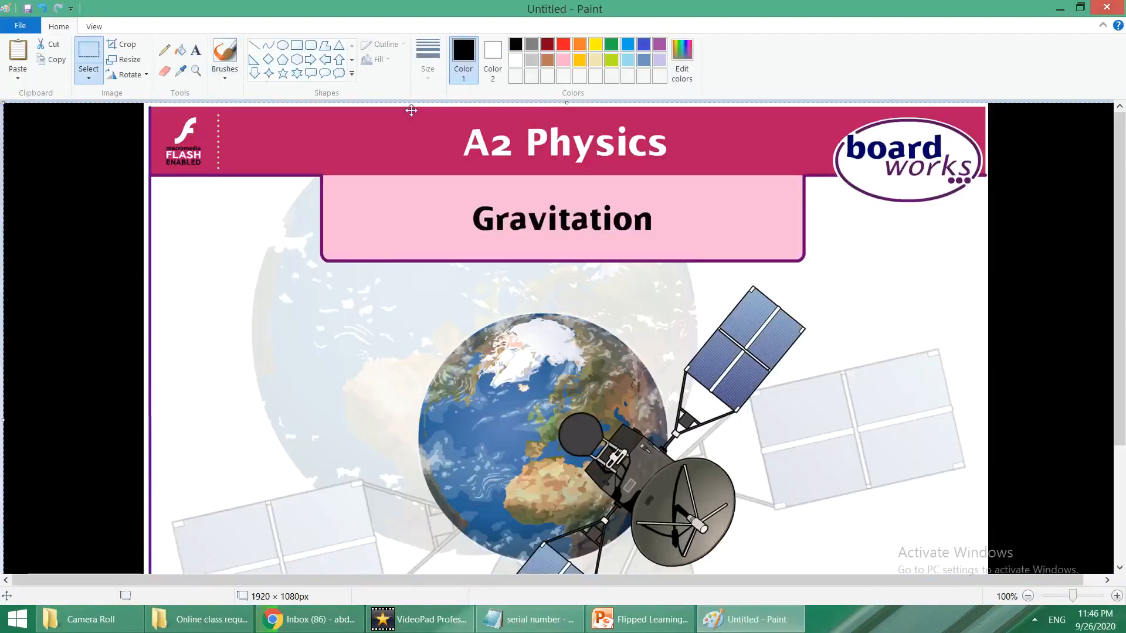
- Select and copy only the slide area between the black side bars, about 1429 × 1067 px
{"action": "left_click", "coordinate": [94, 27]}
{"action": "left_click", "coordinate": [47, 58]}
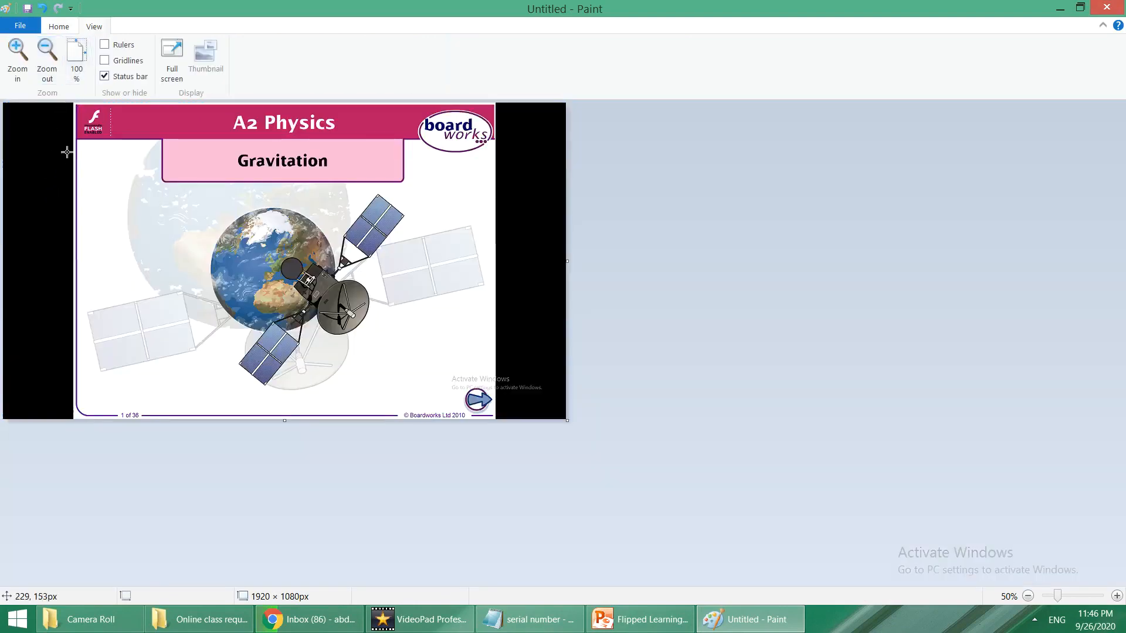
{"action": "left_click", "coordinate": [58, 26]}
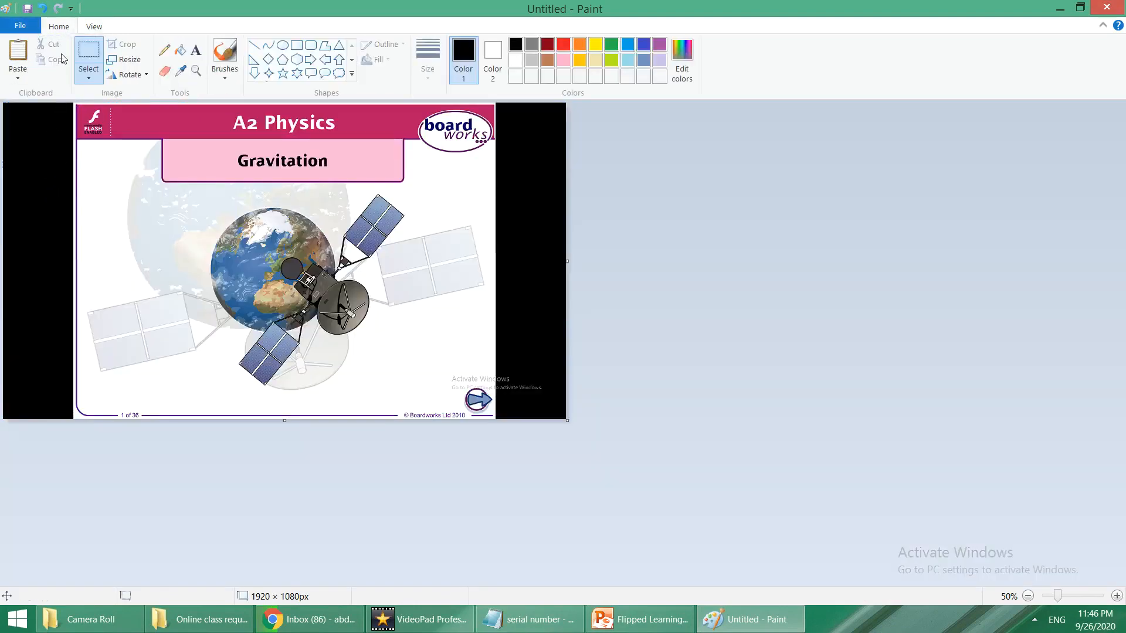
{"action": "left_click_drag", "start_coordinate": [77, 107], "coordinate": [495, 419]}
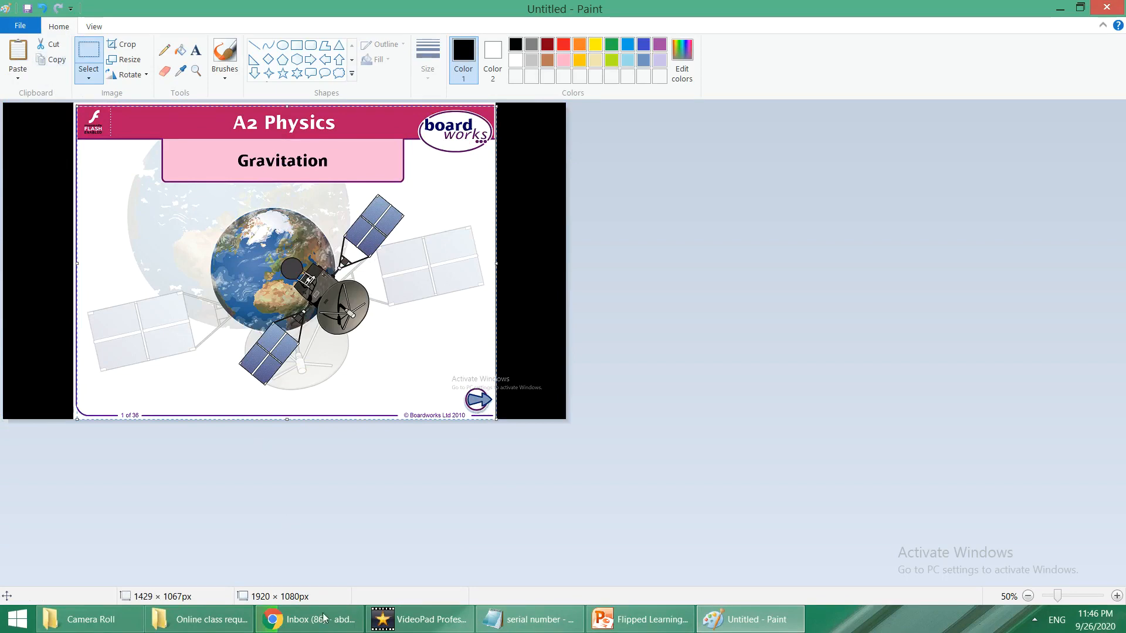
- Switch to VideoPad and paste the copied title slide as a clip into the Images bin
{"action": "left_click", "coordinate": [410, 630]}
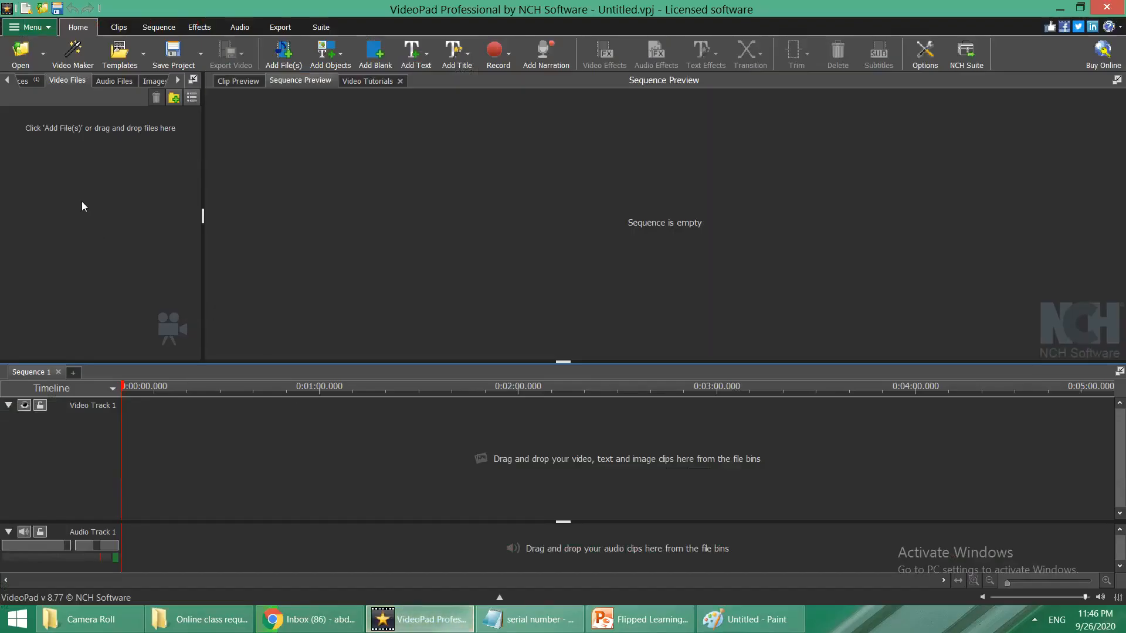
{"action": "left_click", "coordinate": [151, 84]}
{"action": "right_click", "coordinate": [118, 146]}
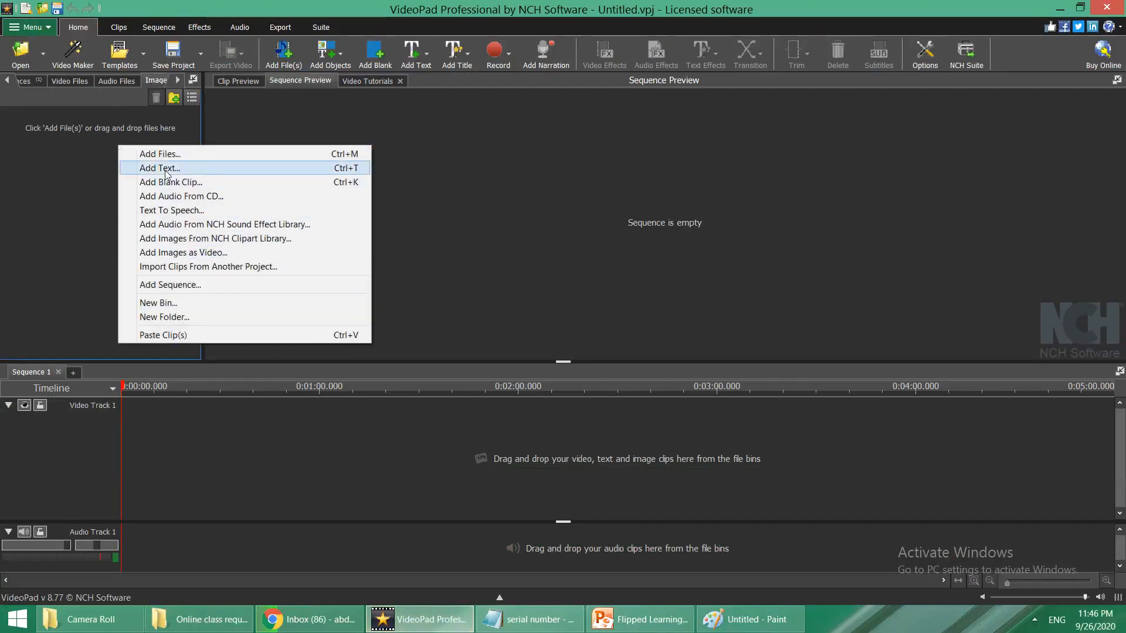
{"action": "left_click", "coordinate": [163, 337]}
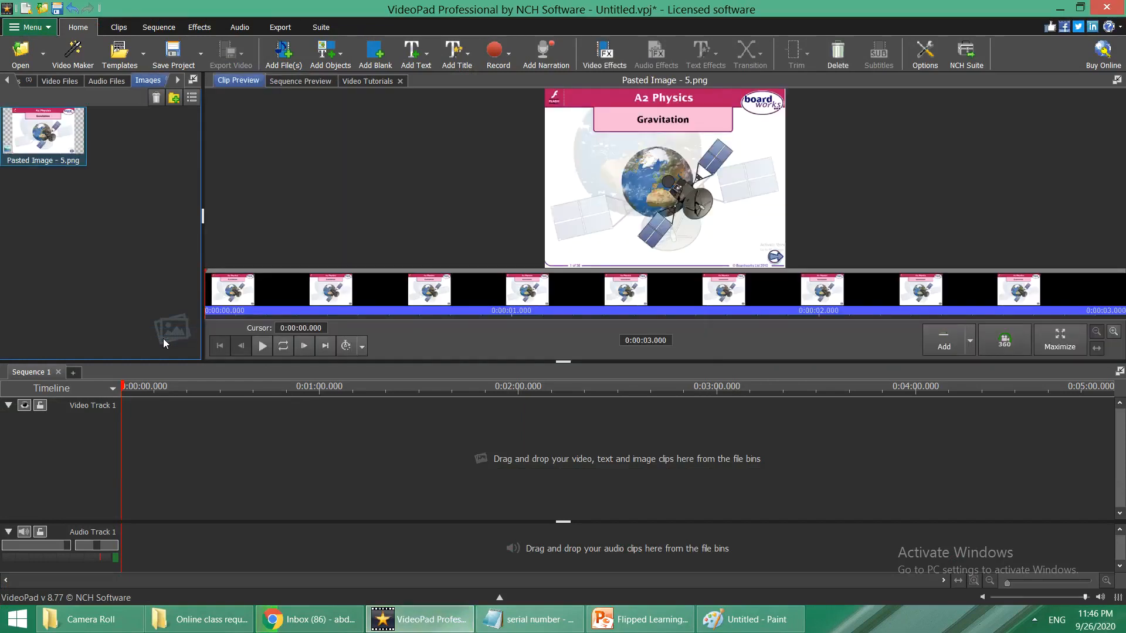
- Place the title slide image at the start of Video Track 1 and shorten the clip to about 0.8 s
{"action": "left_click_drag", "start_coordinate": [58, 144], "coordinate": [186, 483]}
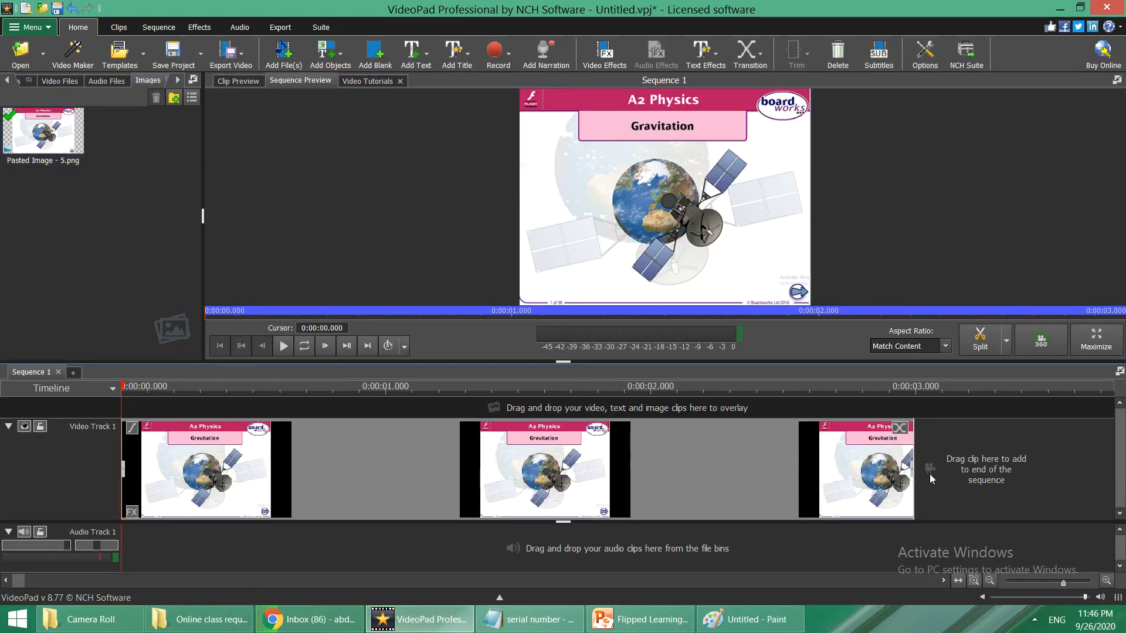
{"action": "left_click_drag", "start_coordinate": [907, 461], "coordinate": [335, 463]}
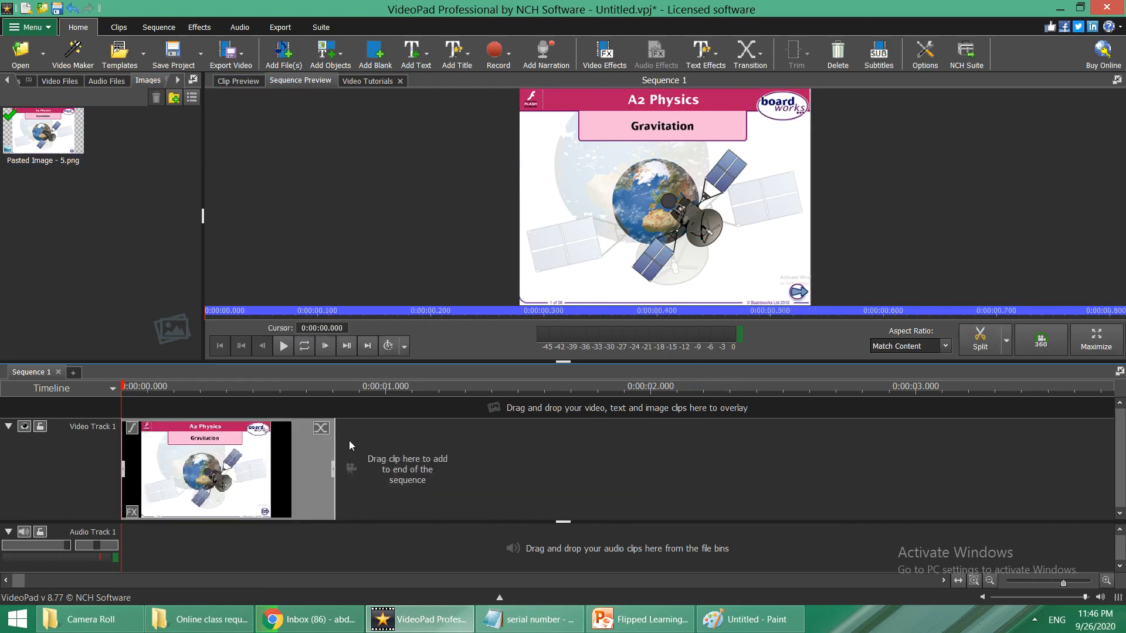
{"action": "left_click_drag", "start_coordinate": [129, 388], "coordinate": [157, 391]}
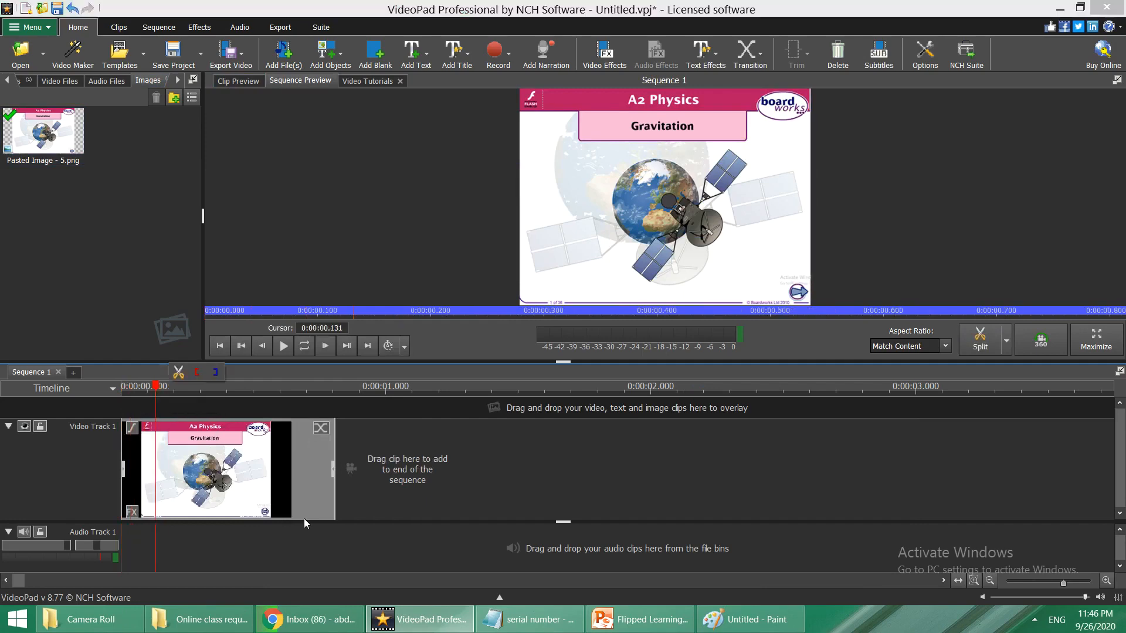
- Capture PowerPoint's second slide, Newton's law of gravitation, in full-screen slide show and paste the screenshot into Paint
{"action": "left_click", "coordinate": [665, 627]}
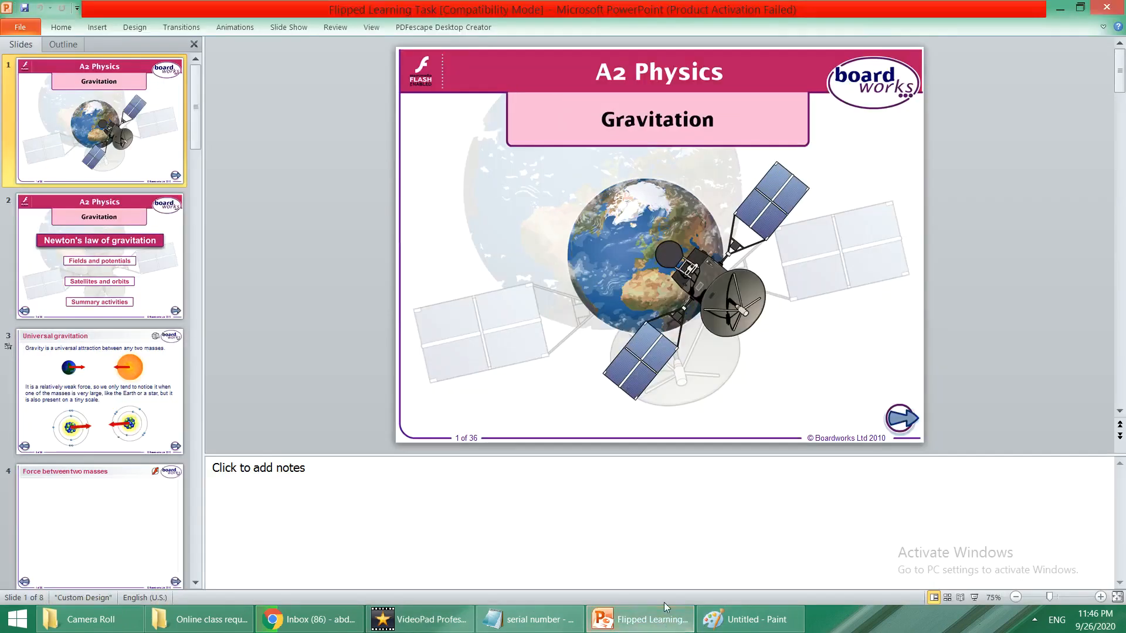
{"action": "key", "text": "F5"}
{"action": "key", "text": "Right"}
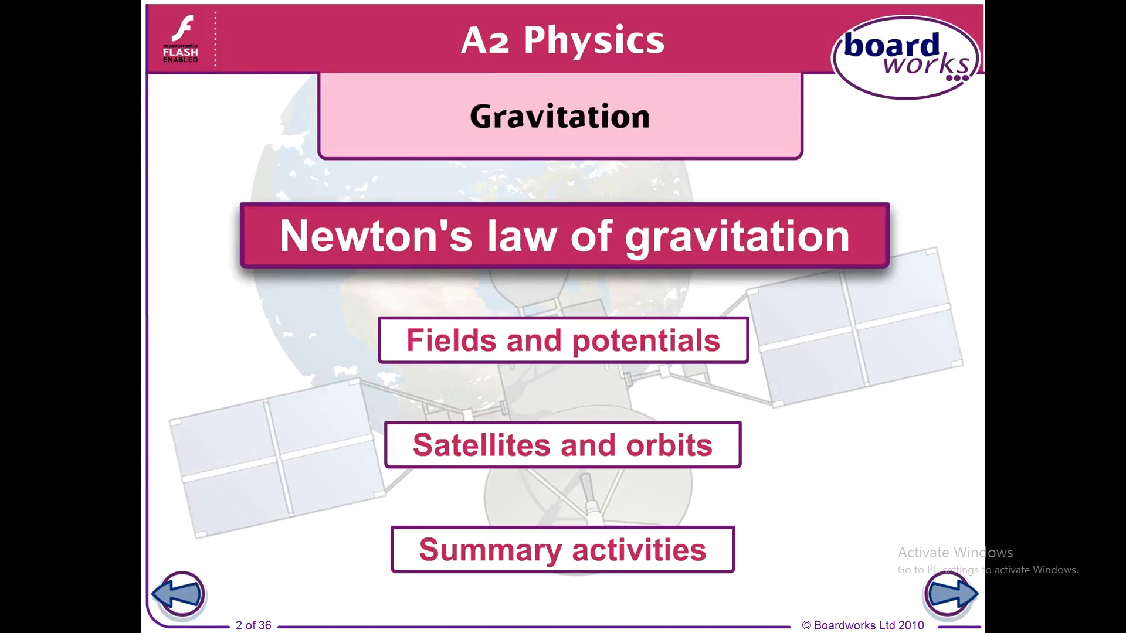
{"action": "key", "text": "Escape"}
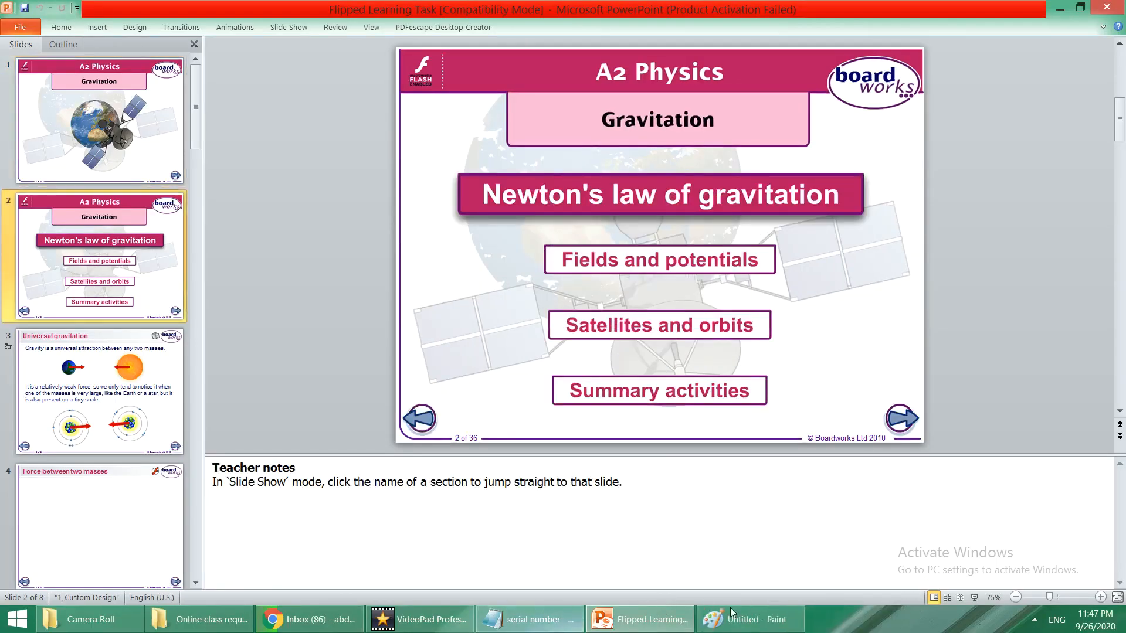
{"action": "left_click", "coordinate": [794, 623]}
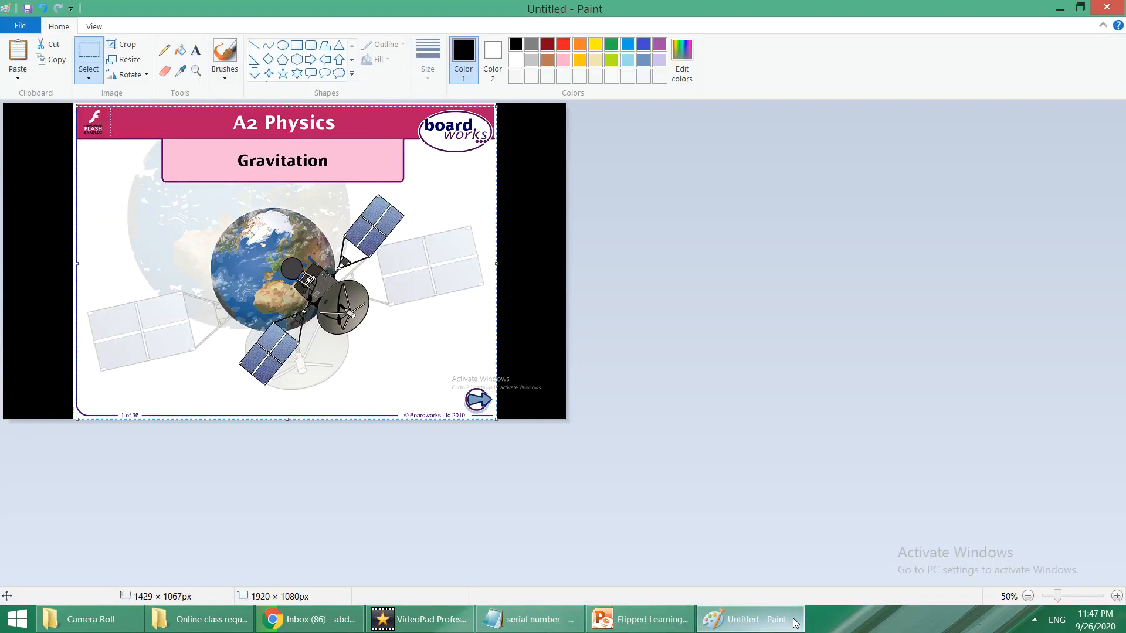
{"action": "key", "text": "ctrl+v"}
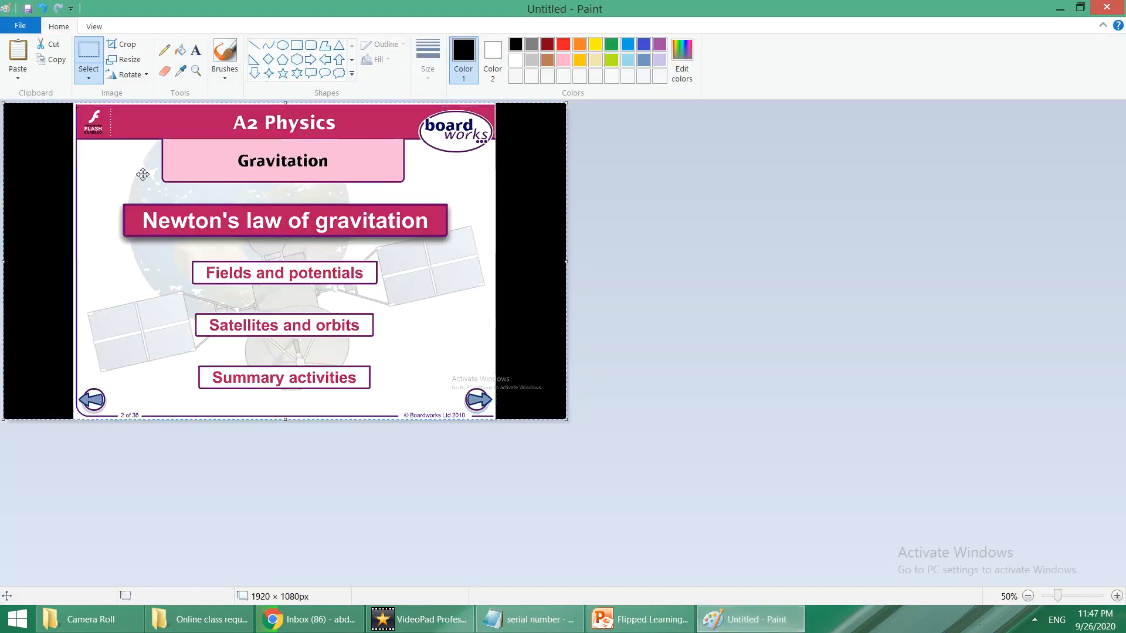
- Copy the second slide without its black side bars, about 1437 × 1067 px, and paste it into VideoPad's Images bin
{"action": "left_click", "coordinate": [83, 60]}
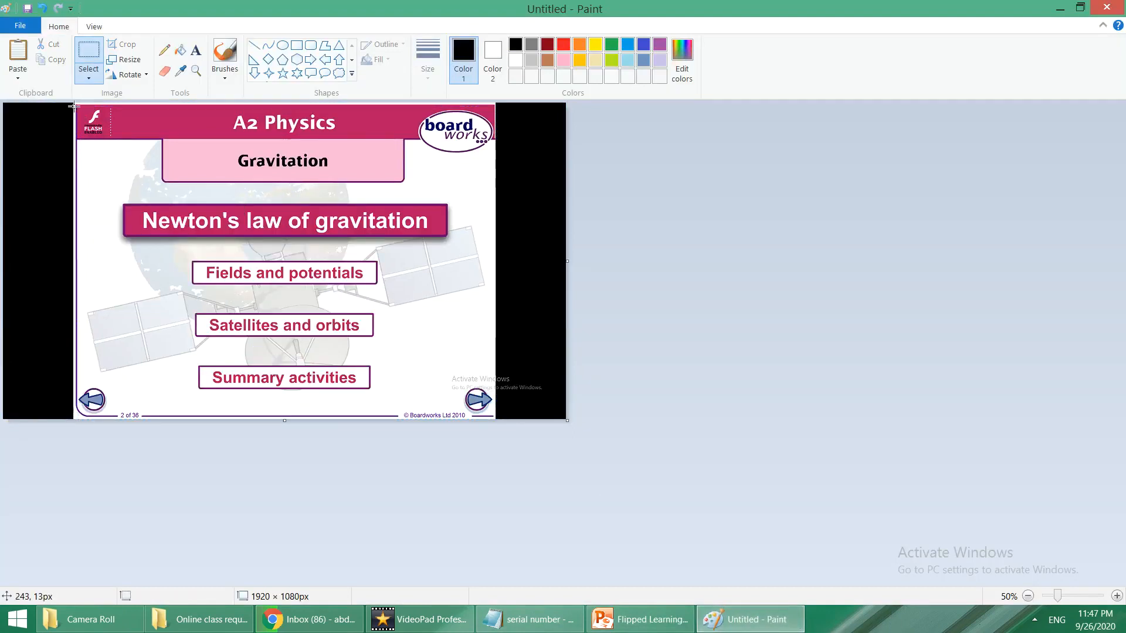
{"action": "left_click_drag", "start_coordinate": [75, 106], "coordinate": [495, 421]}
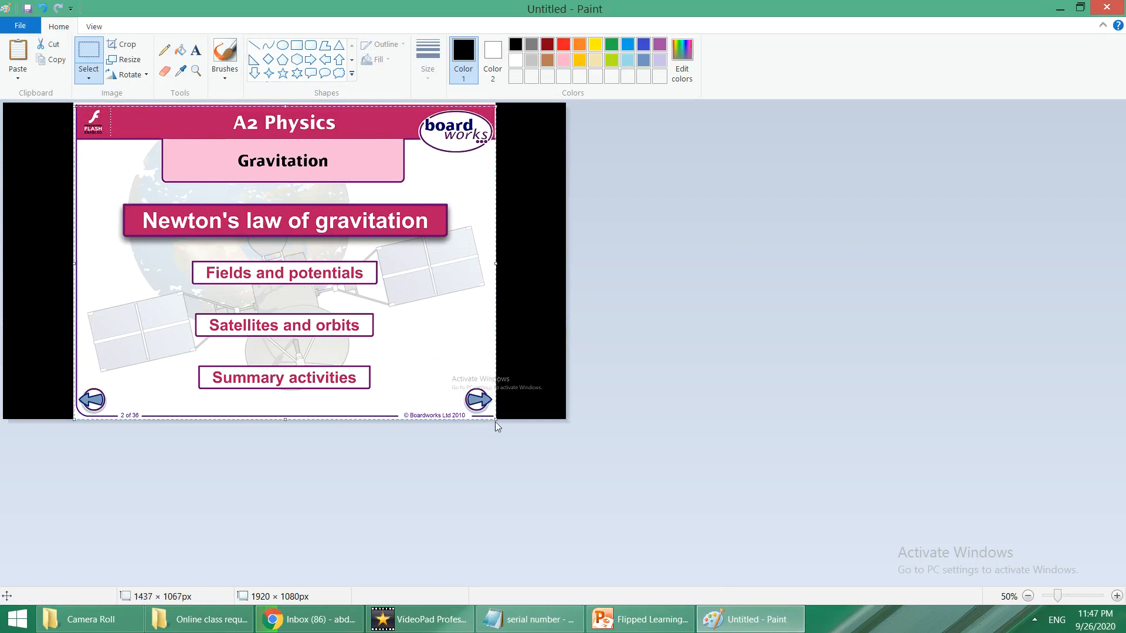
{"action": "left_click", "coordinate": [433, 617]}
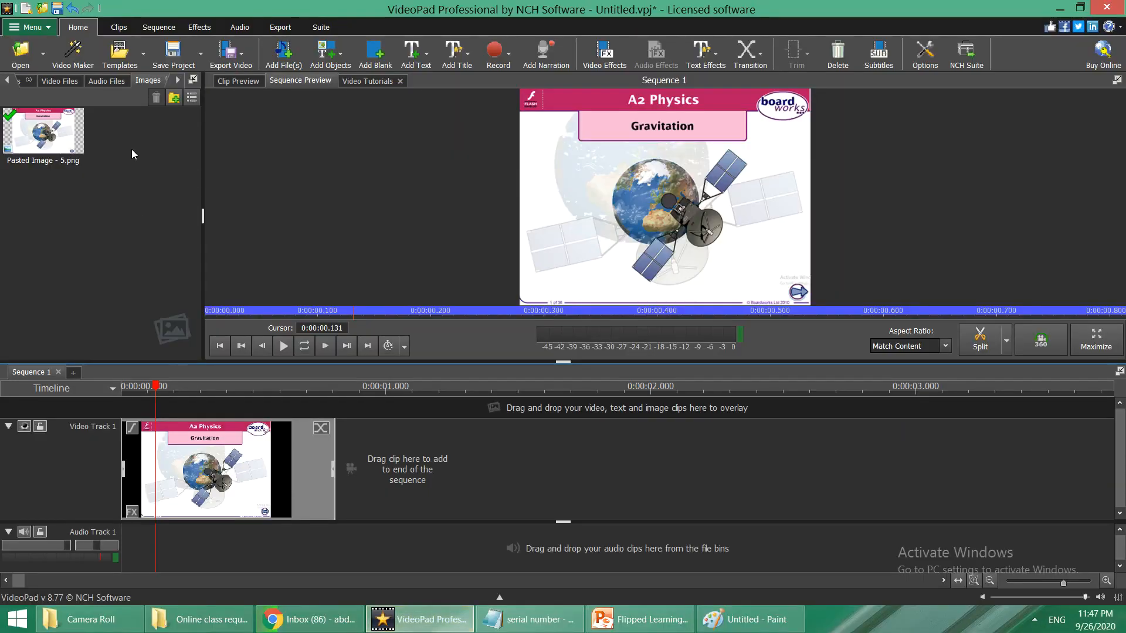
{"action": "right_click", "coordinate": [148, 87]}
{"action": "left_click", "coordinate": [195, 340]}
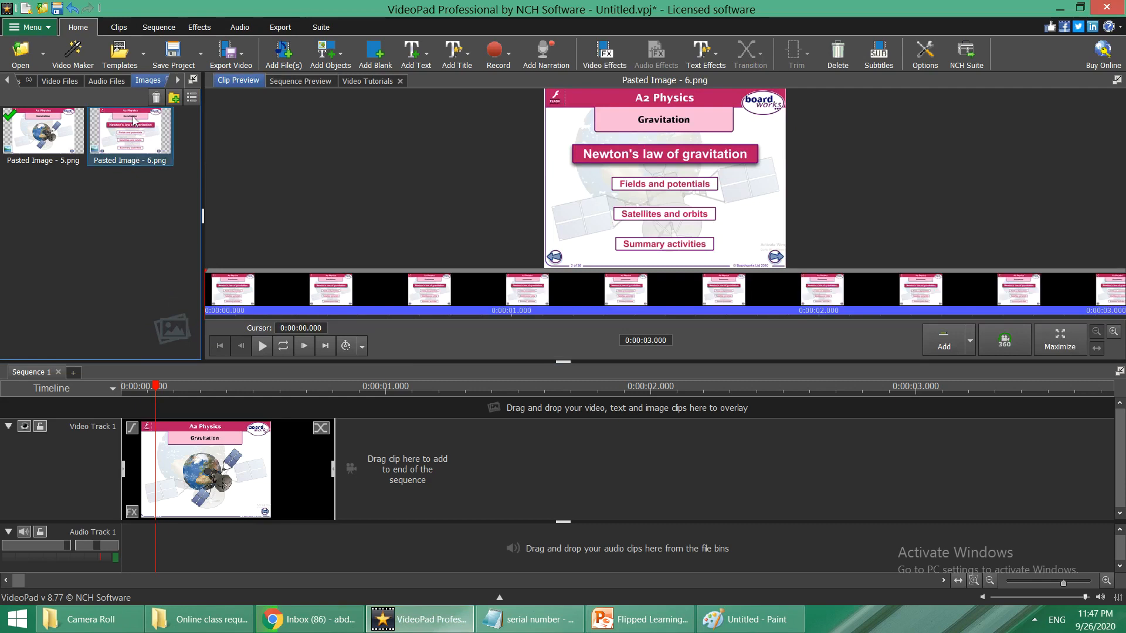
- Add the Newton's law of gravitation image after the title clip on Video Track 1 and scrub the sequence back to 0:00:00.415
{"action": "left_click_drag", "start_coordinate": [134, 121], "coordinate": [382, 451]}
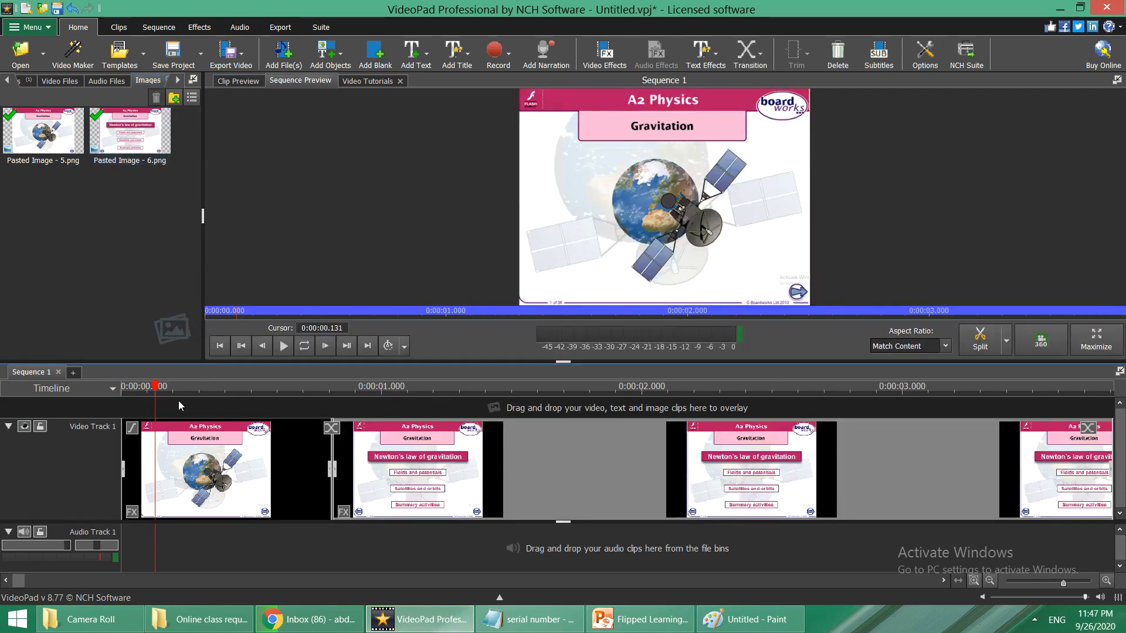
{"action": "left_click", "coordinate": [345, 405]}
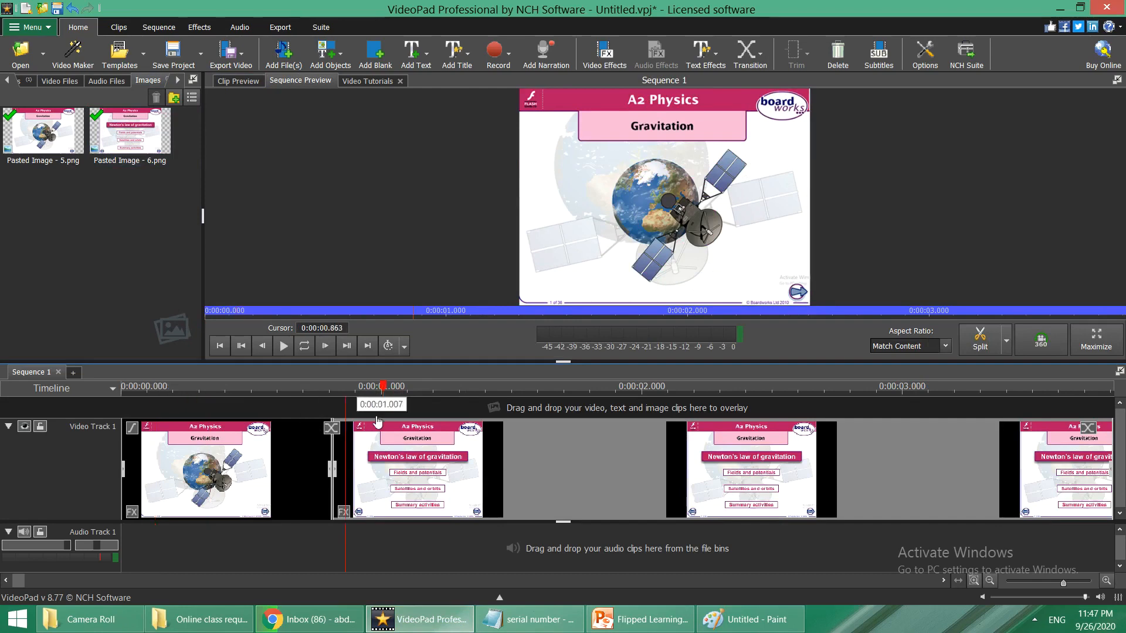
{"action": "left_click_drag", "start_coordinate": [377, 421], "coordinate": [225, 474]}
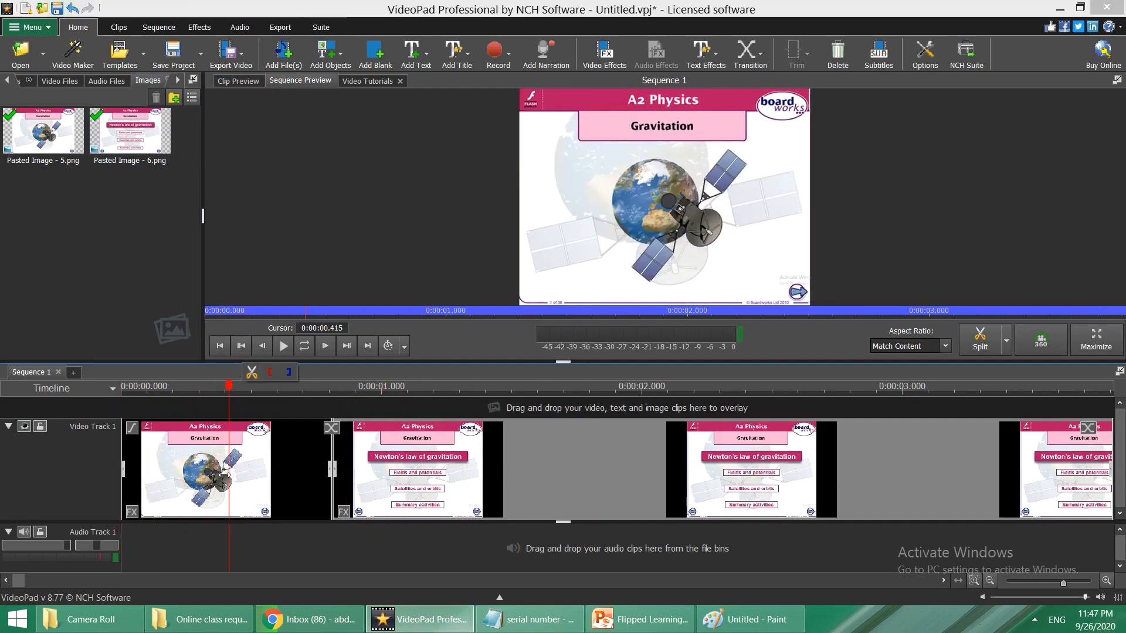
- Search Windows for the Camera app with "cam", open it, and start a video recording
{"action": "left_click", "coordinate": [17, 622]}
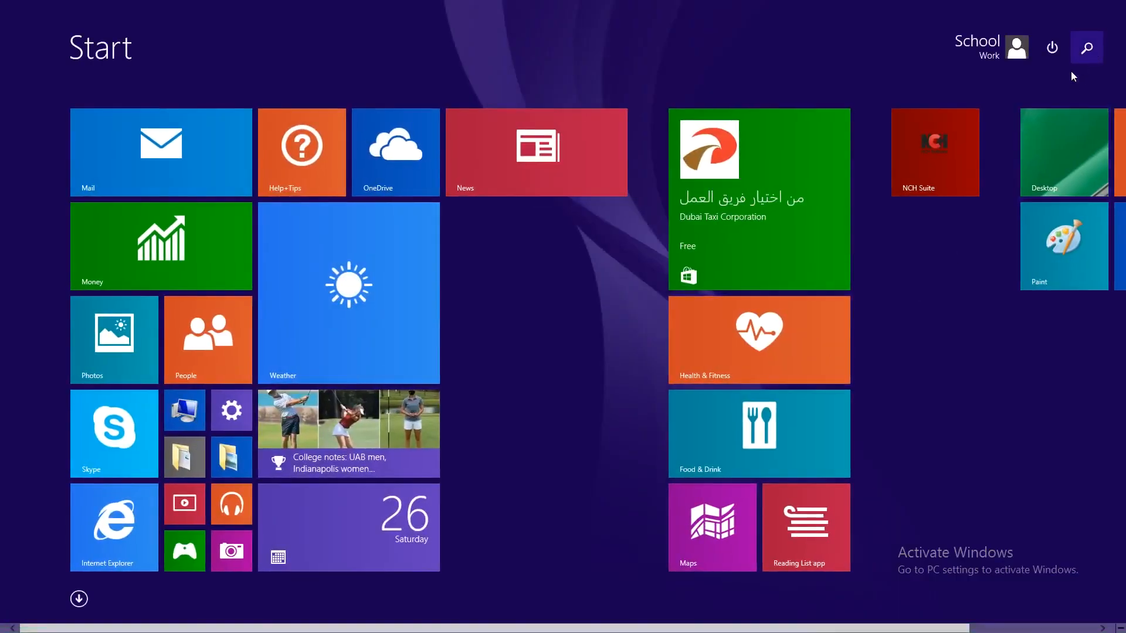
{"action": "left_click", "coordinate": [1087, 51]}
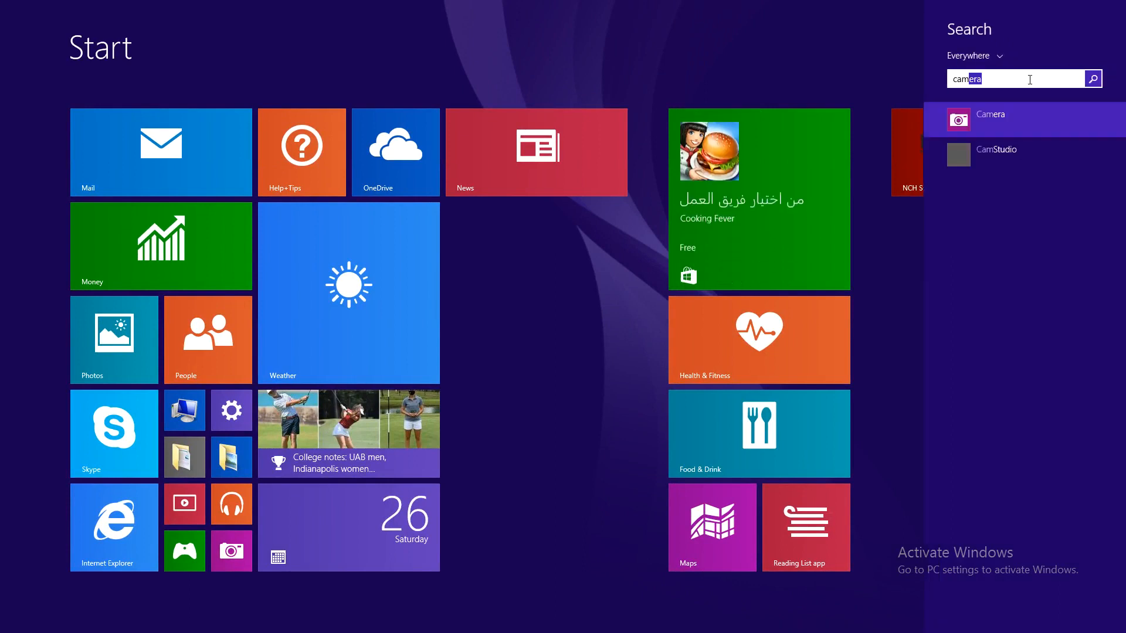
{"action": "left_click", "coordinate": [1011, 119]}
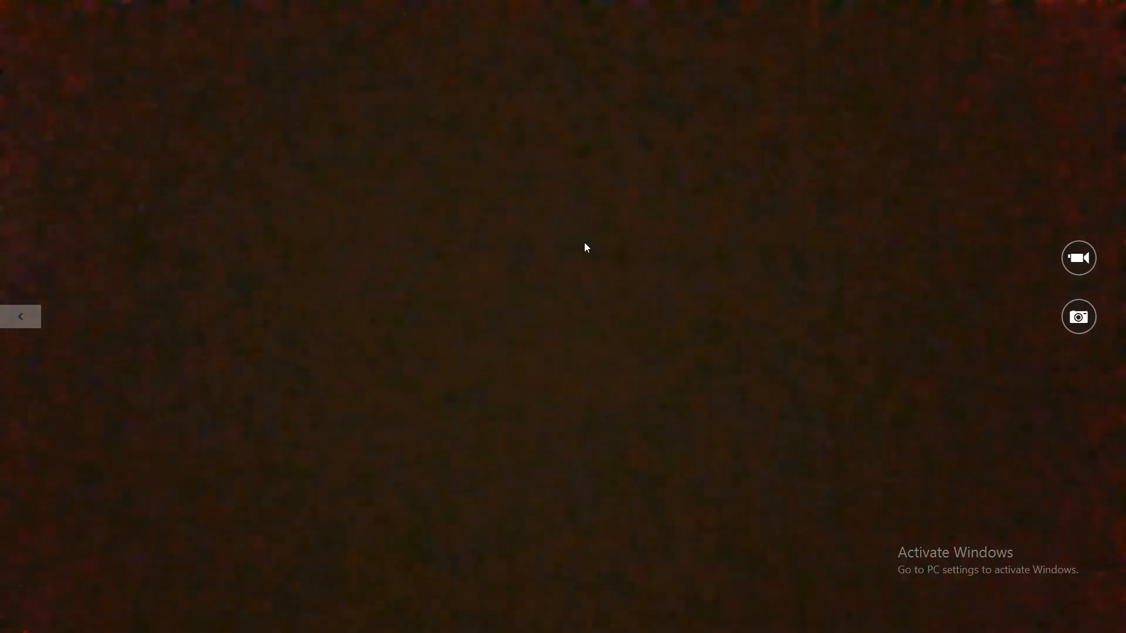
{"action": "left_click", "coordinate": [1074, 261]}
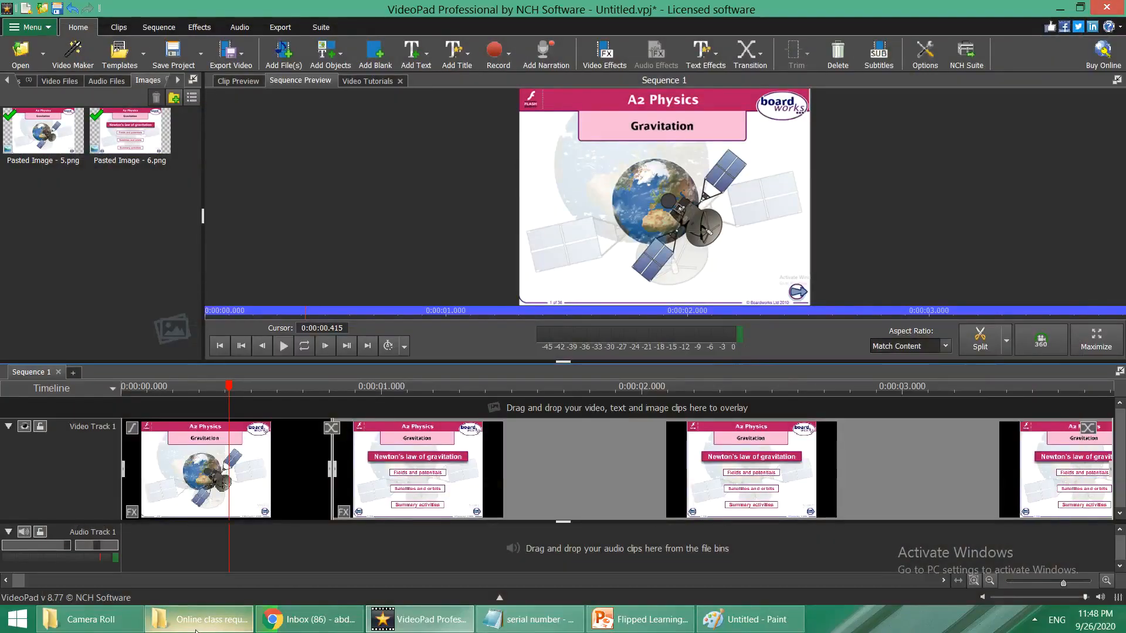
- Show the Camera Roll folder as large icons, play the WIN_20200923_103046 webcam recording, and close the player
{"action": "left_click", "coordinate": [91, 620]}
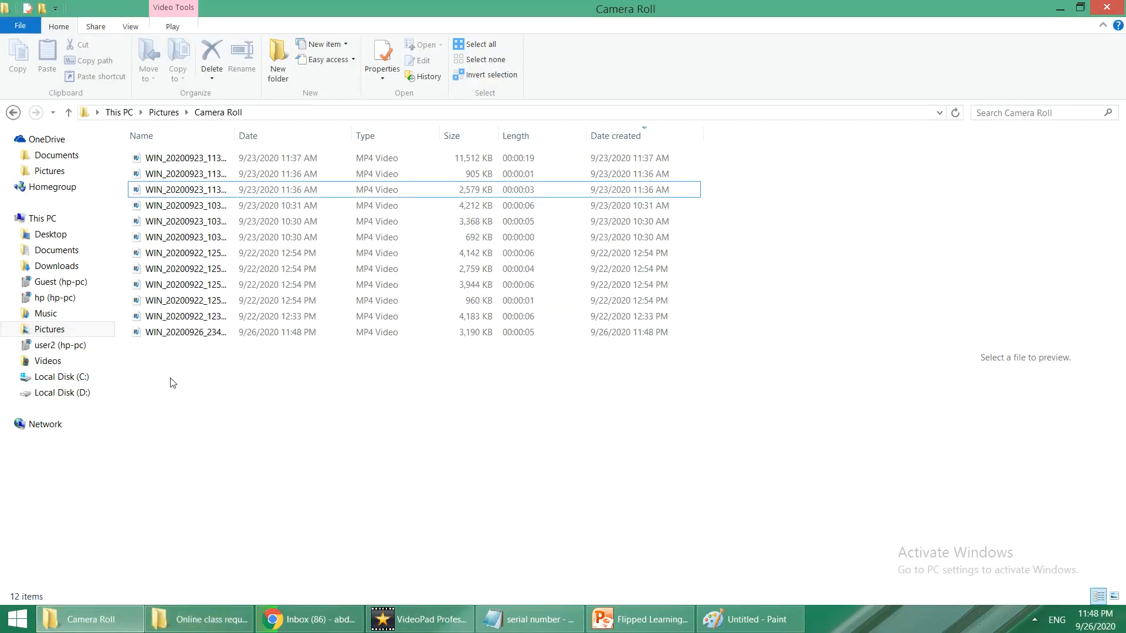
{"action": "right_click", "coordinate": [217, 360]}
{"action": "mouse_move", "coordinate": [217, 364]}
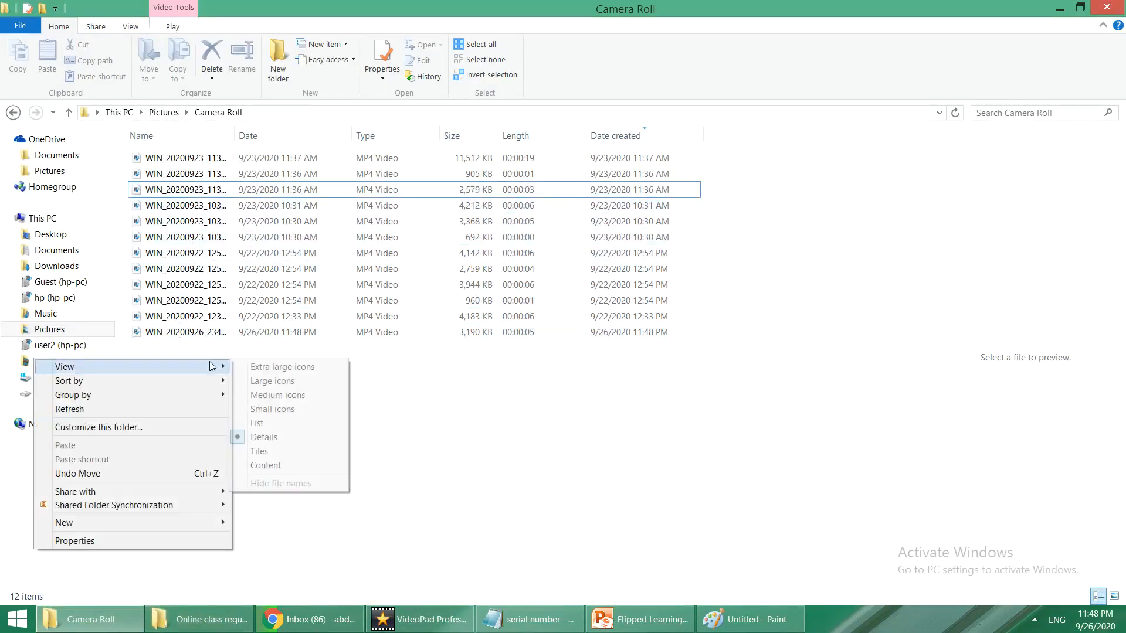
{"action": "left_click", "coordinate": [273, 369]}
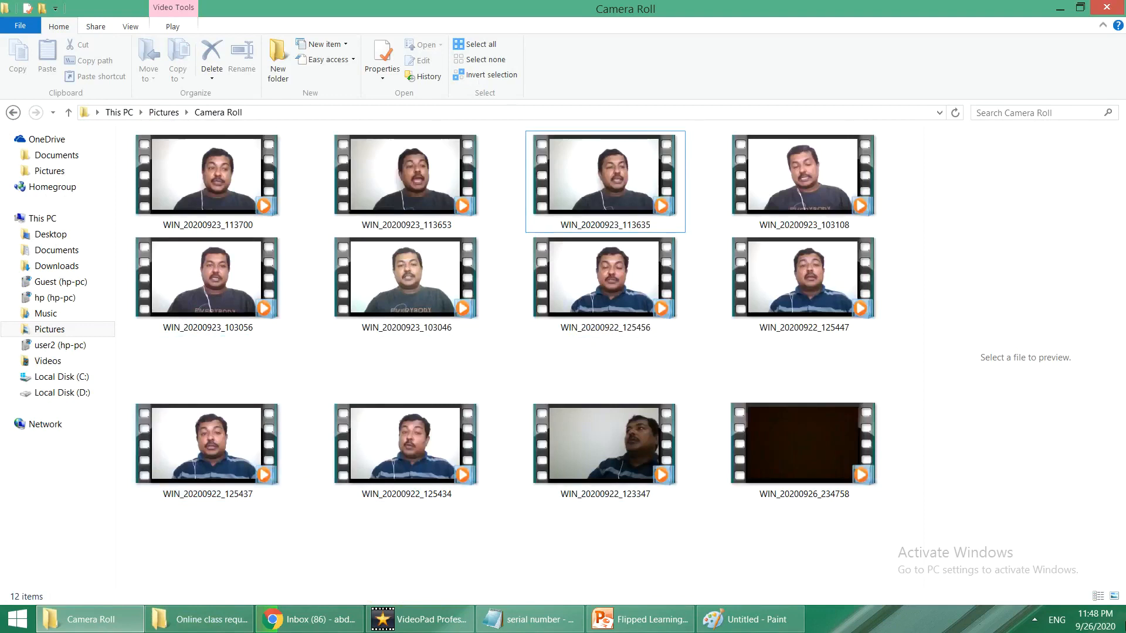
{"action": "right_click", "coordinate": [425, 276]}
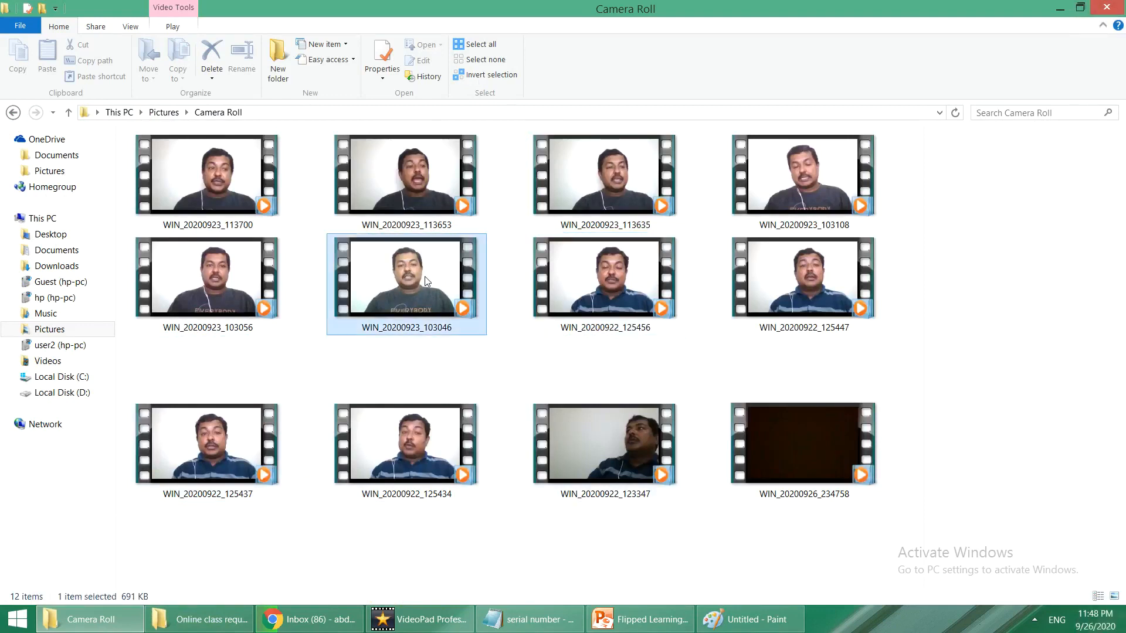
{"action": "left_click", "coordinate": [371, 283]}
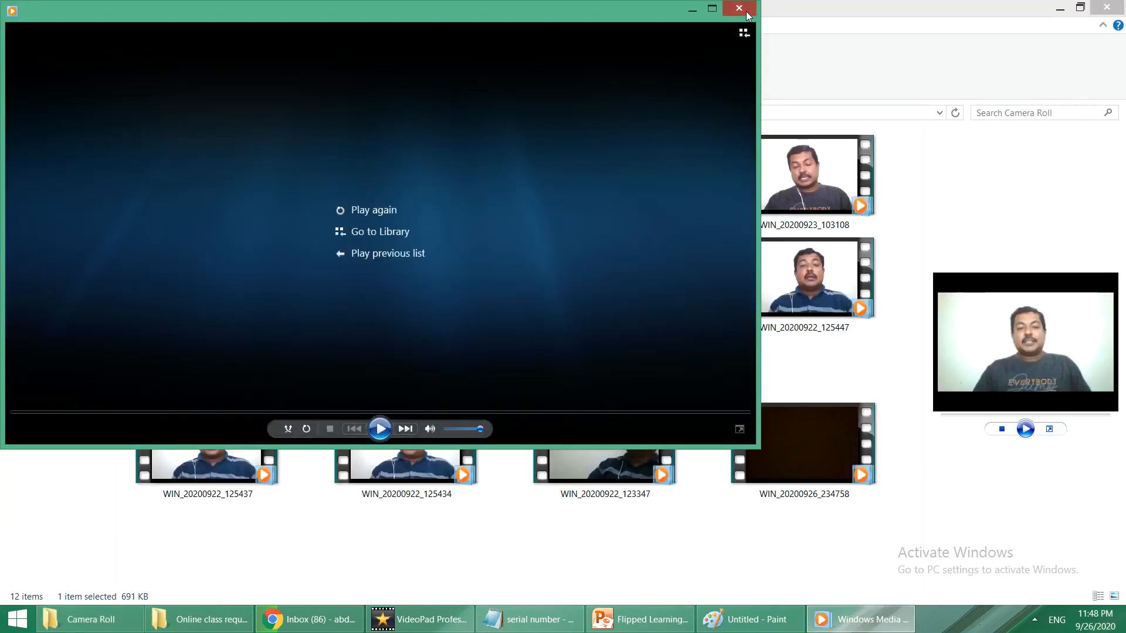
{"action": "left_click", "coordinate": [740, 8]}
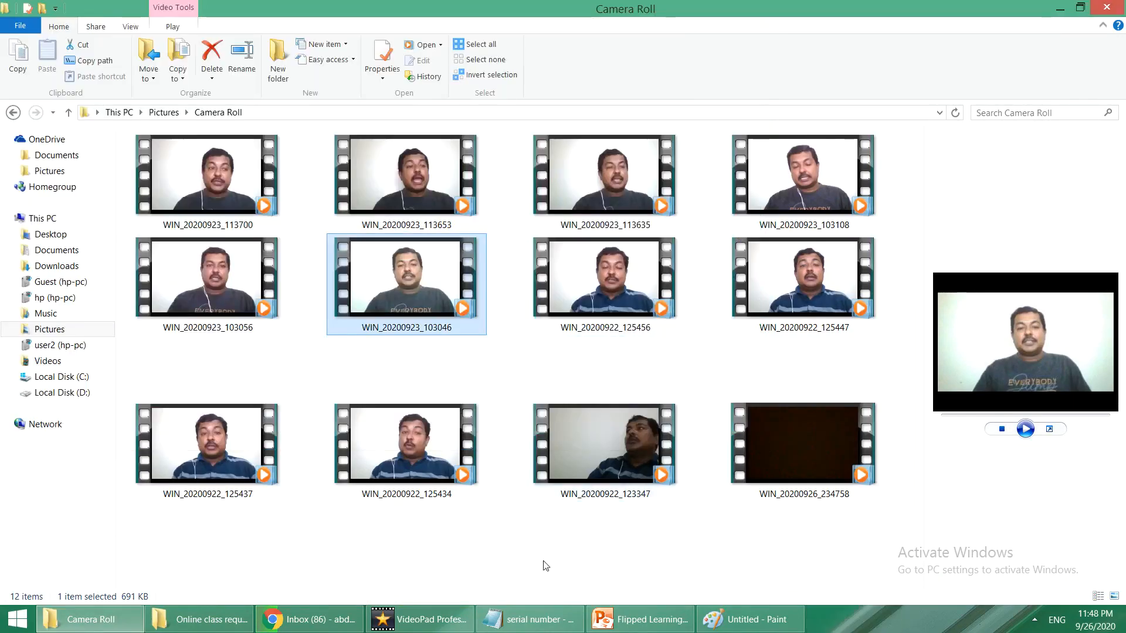
- Import WIN_20200923_103046 from Pictures > Camera Roll into VideoPad's Video Files bin
{"action": "left_click", "coordinate": [420, 620]}
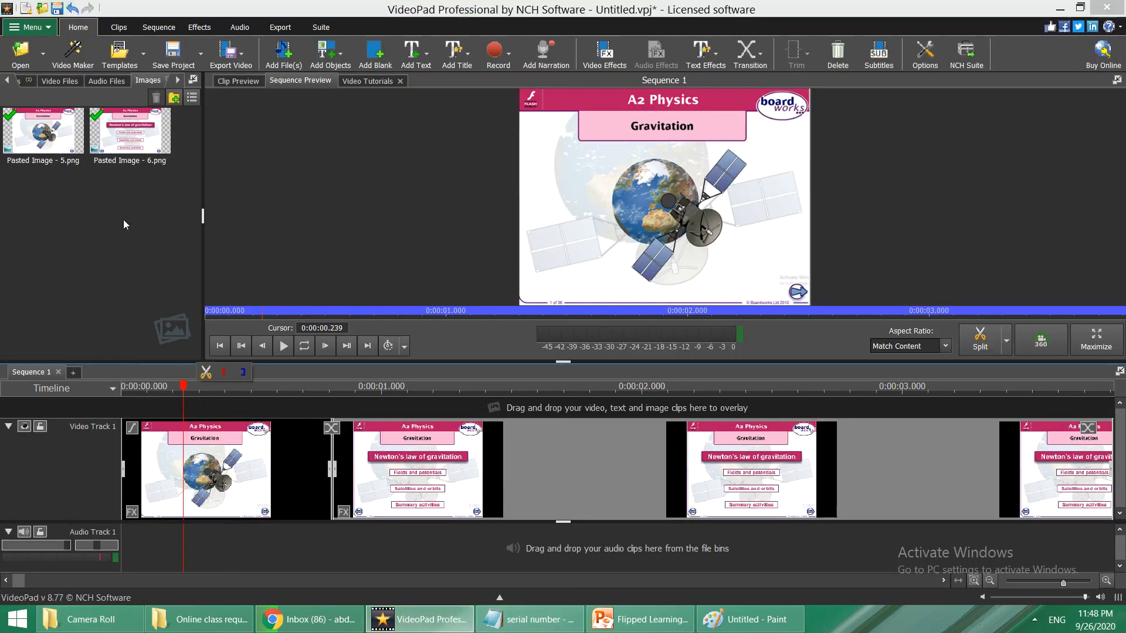
{"action": "left_click", "coordinate": [62, 82]}
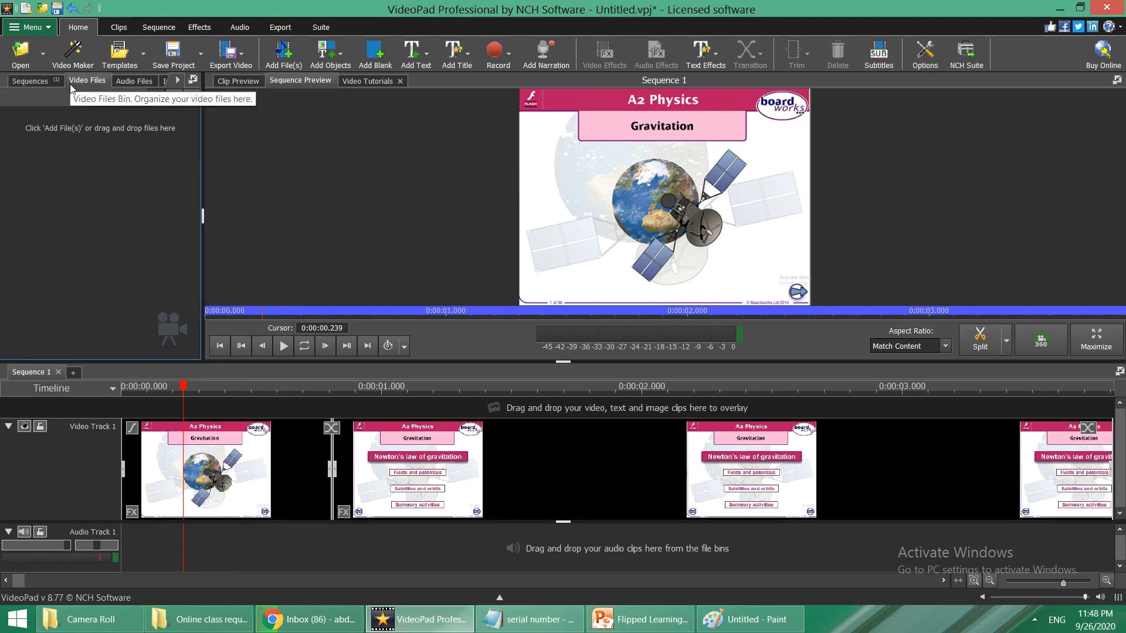
{"action": "right_click", "coordinate": [108, 188]}
{"action": "left_click", "coordinate": [115, 196]}
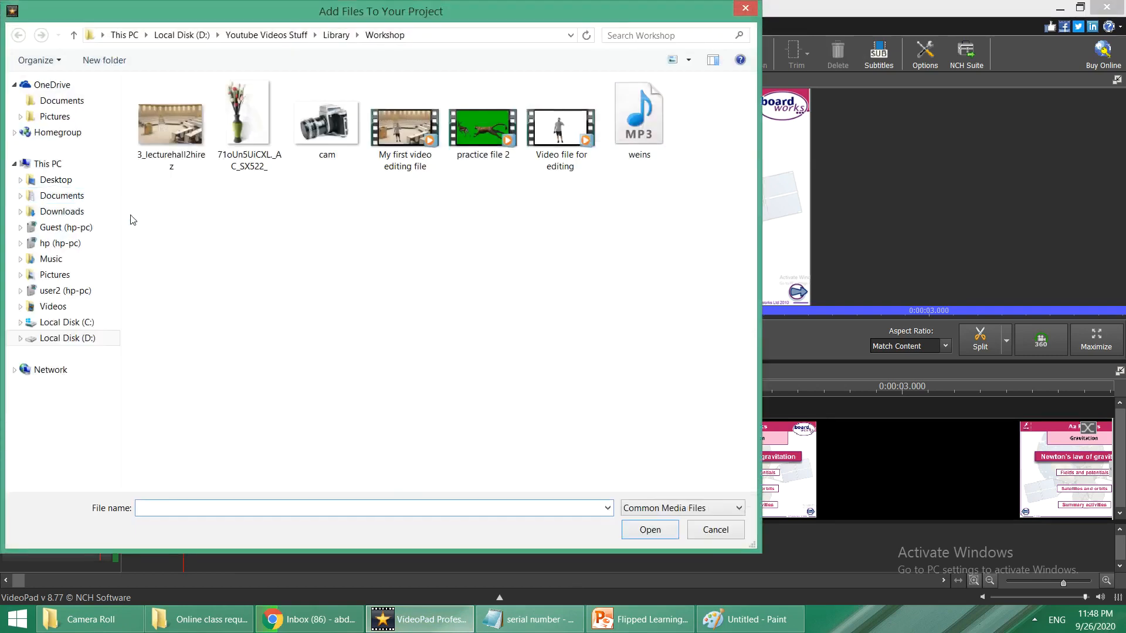
{"action": "left_click", "coordinate": [64, 278]}
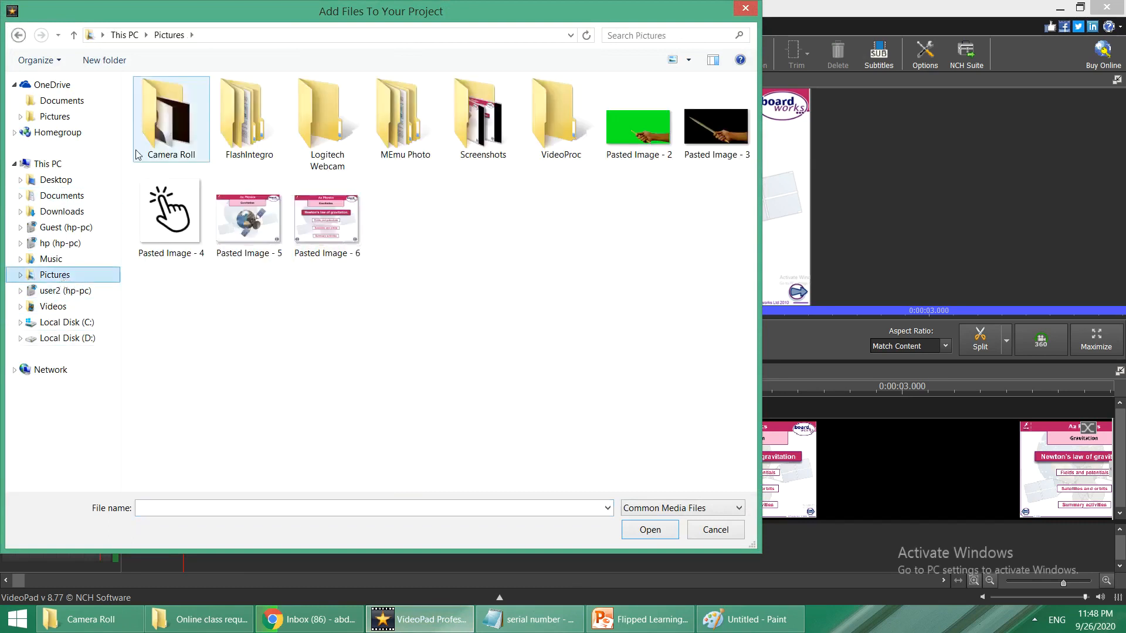
{"action": "double_click", "coordinate": [164, 115]}
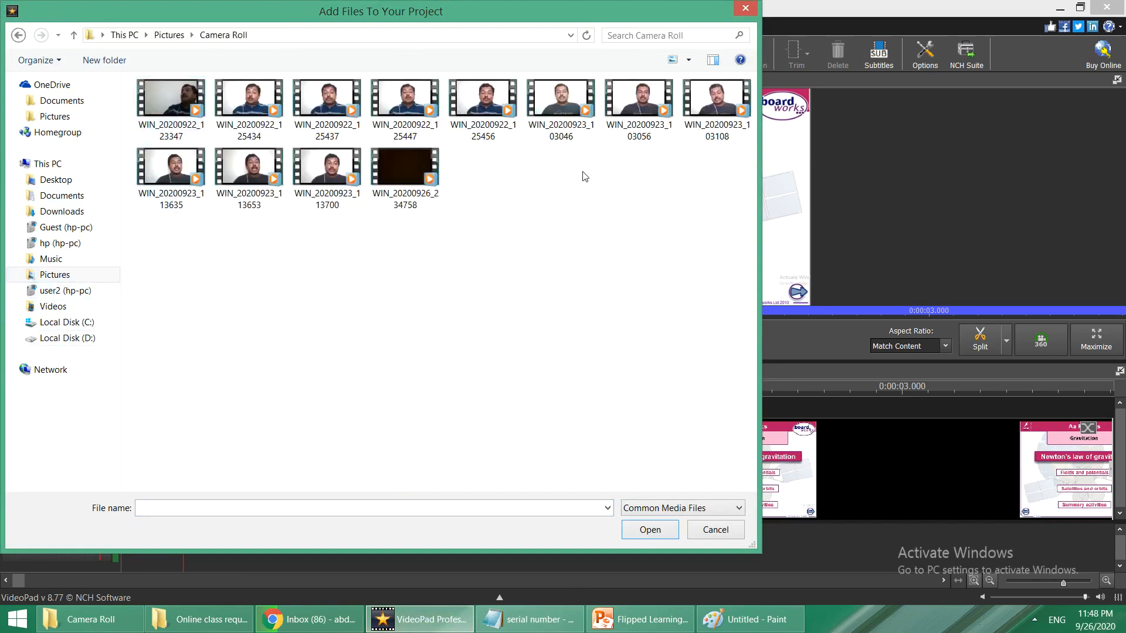
{"action": "left_click", "coordinate": [561, 120]}
{"action": "left_click", "coordinate": [650, 530]}
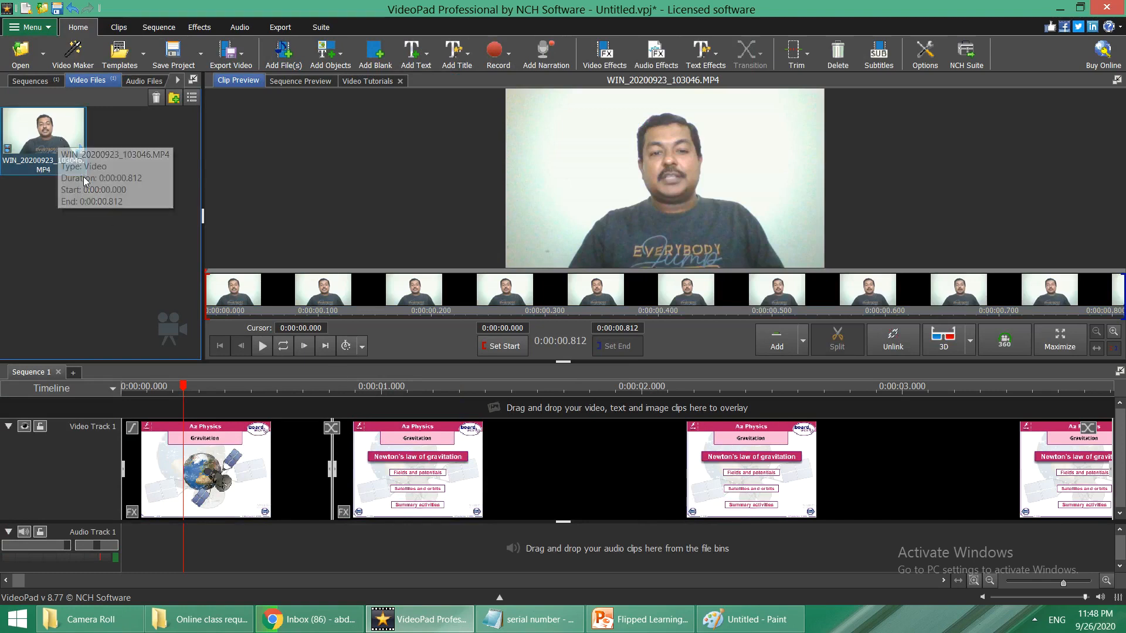
{"action": "left_click", "coordinate": [130, 84]}
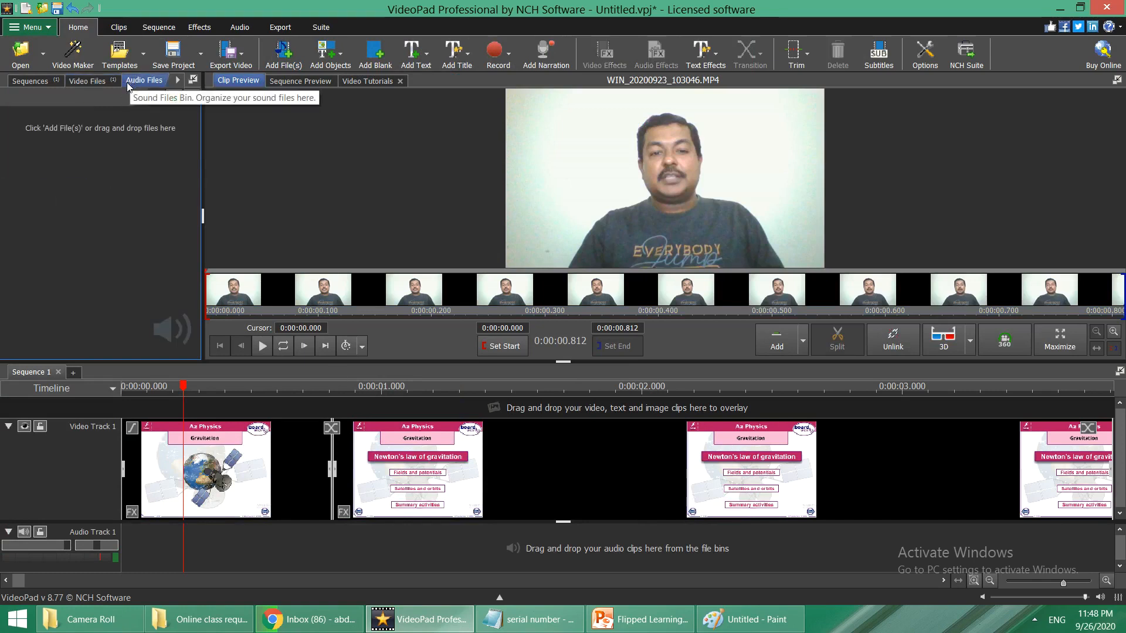
{"action": "left_click", "coordinate": [33, 81]}
{"action": "left_click", "coordinate": [87, 80]}
{"action": "left_click", "coordinate": [171, 81]}
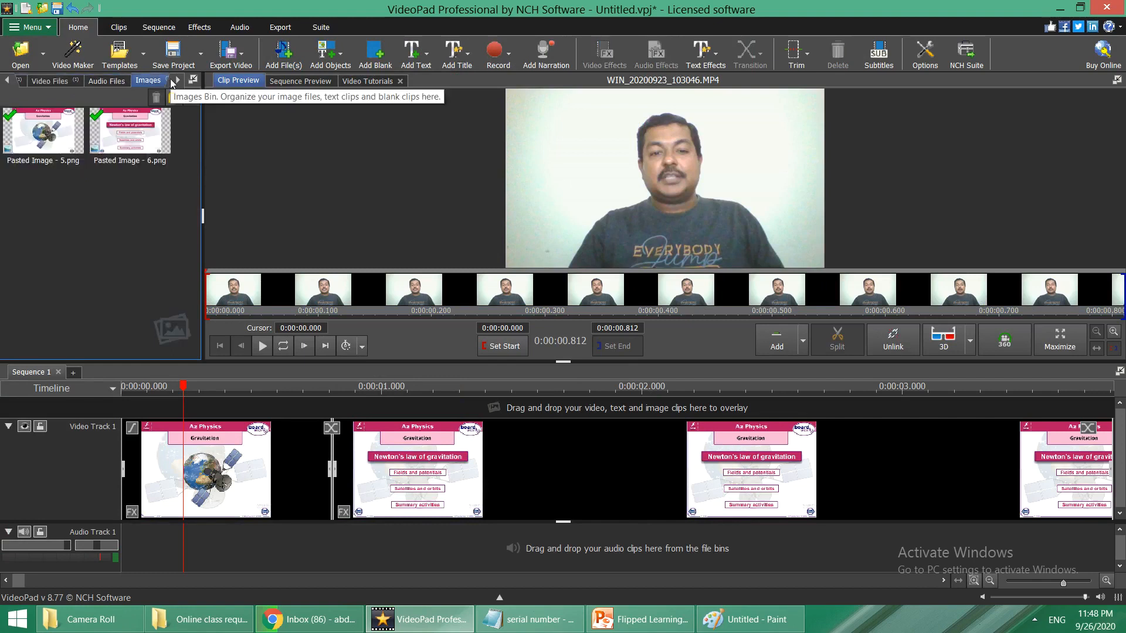
{"action": "left_click", "coordinate": [107, 82]}
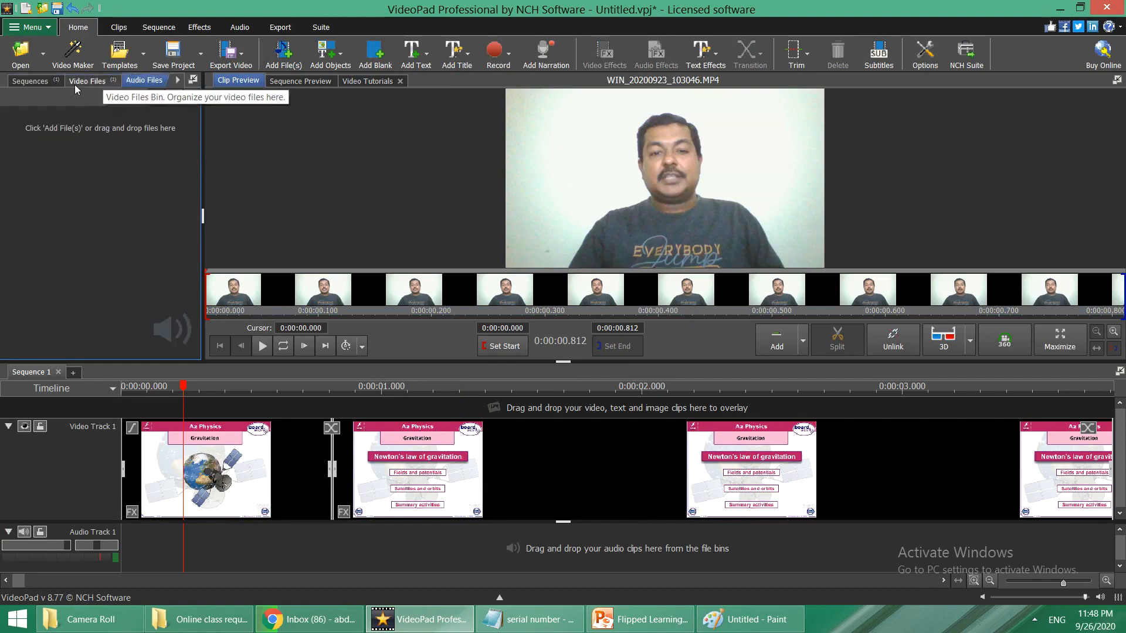
{"action": "left_click", "coordinate": [177, 81]}
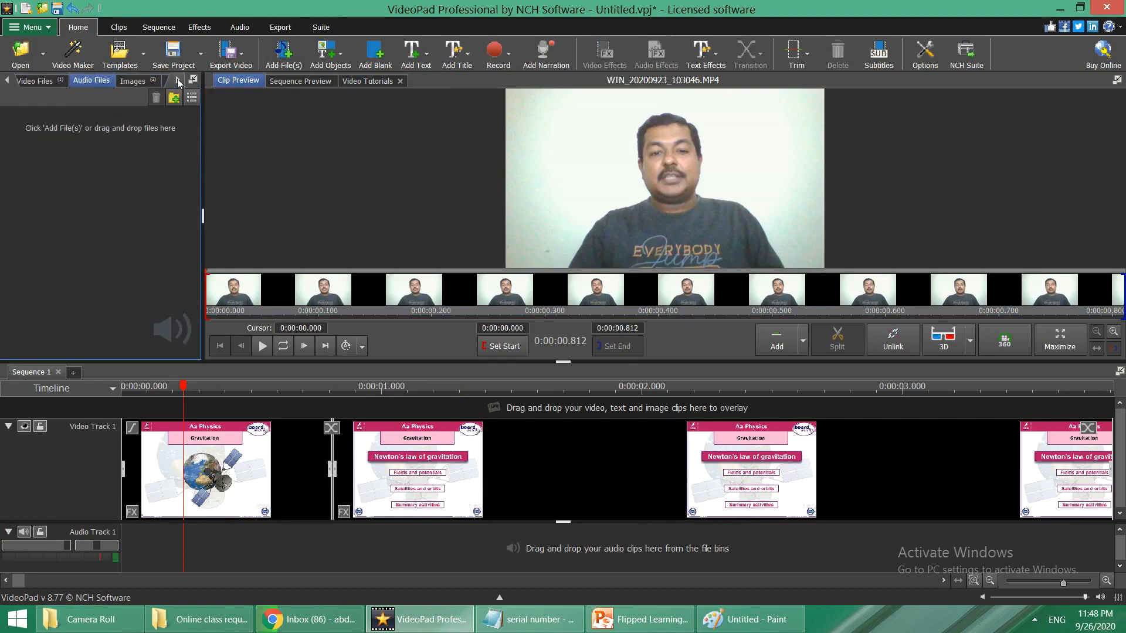
- Import the gold photo frame image from D: > Youtube Videos Stuff > Library > pix into the Images bin
{"action": "left_click", "coordinate": [138, 82]}
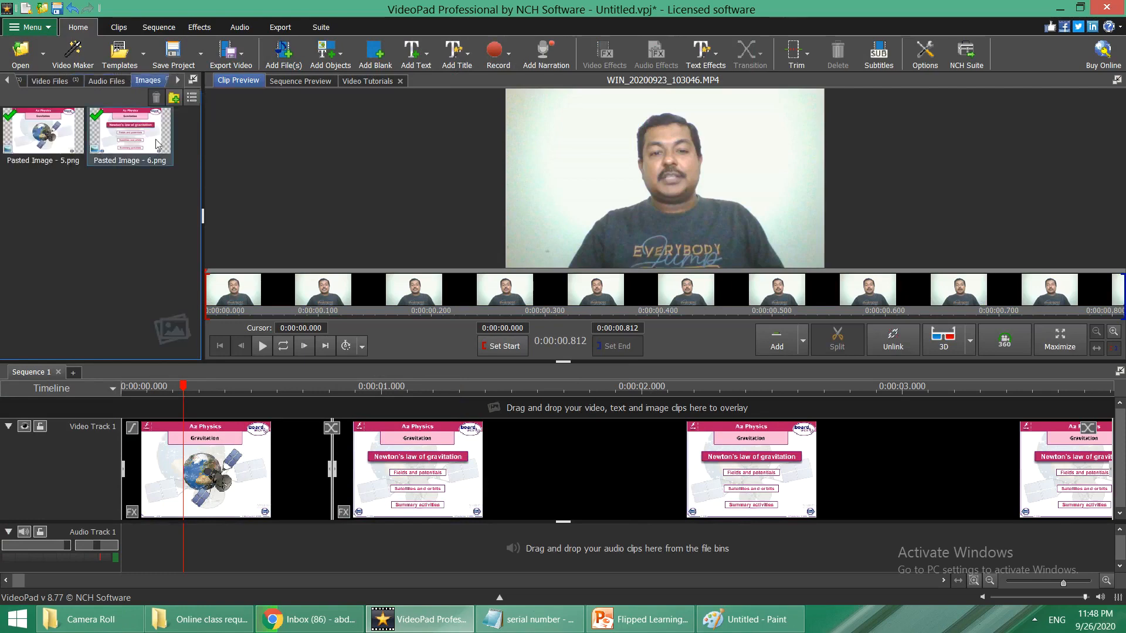
{"action": "right_click", "coordinate": [139, 196]}
{"action": "left_click", "coordinate": [151, 201]}
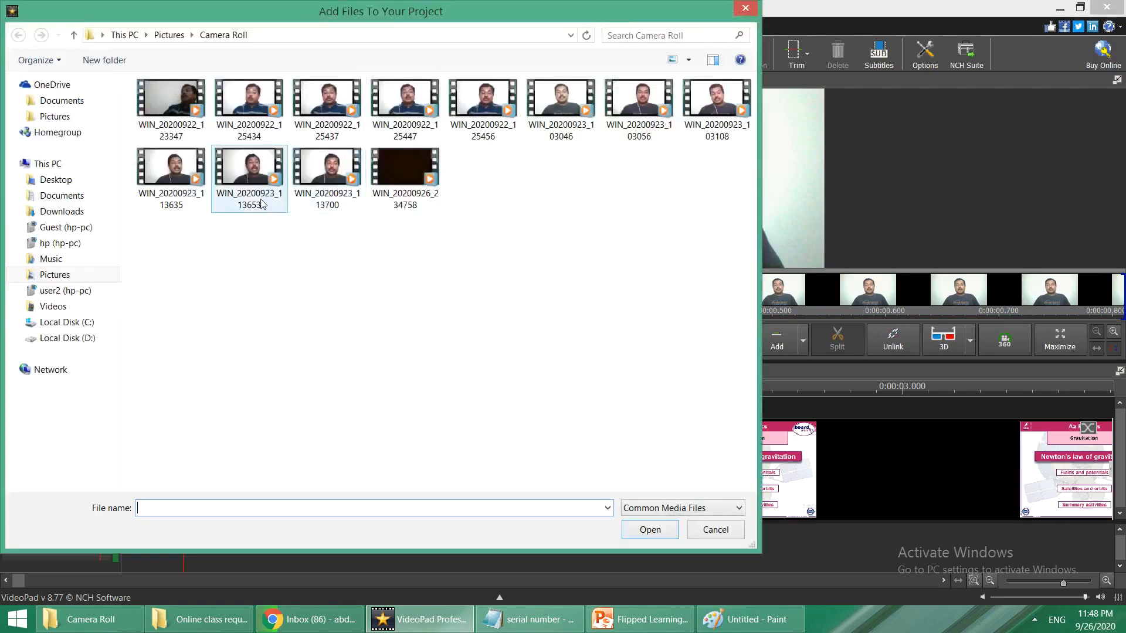
{"action": "left_click", "coordinate": [83, 338]}
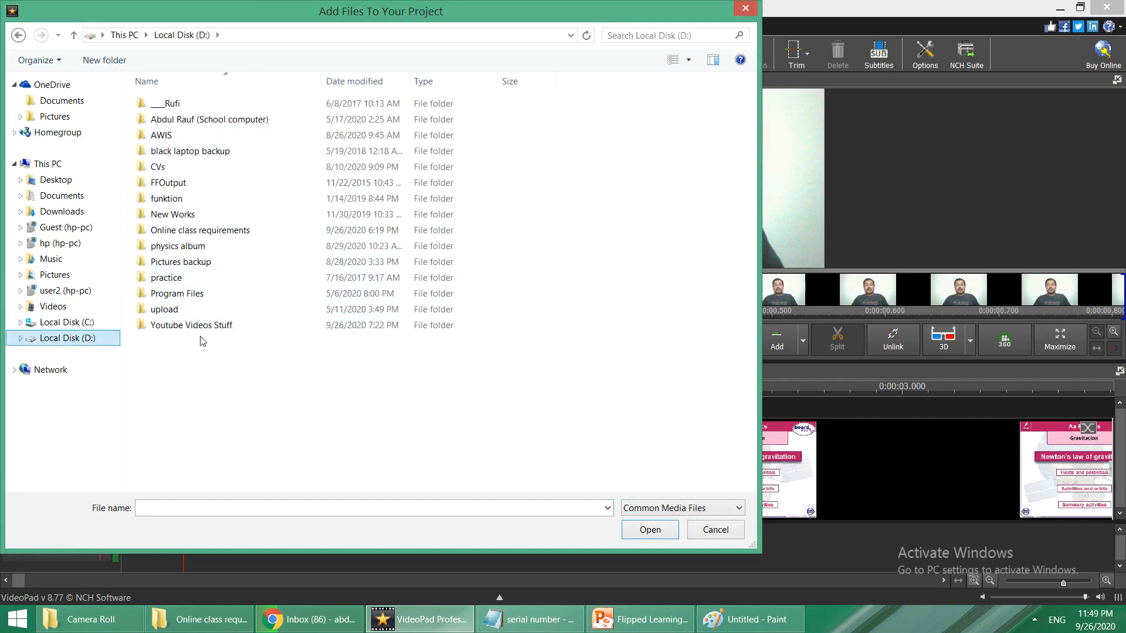
{"action": "double_click", "coordinate": [186, 326]}
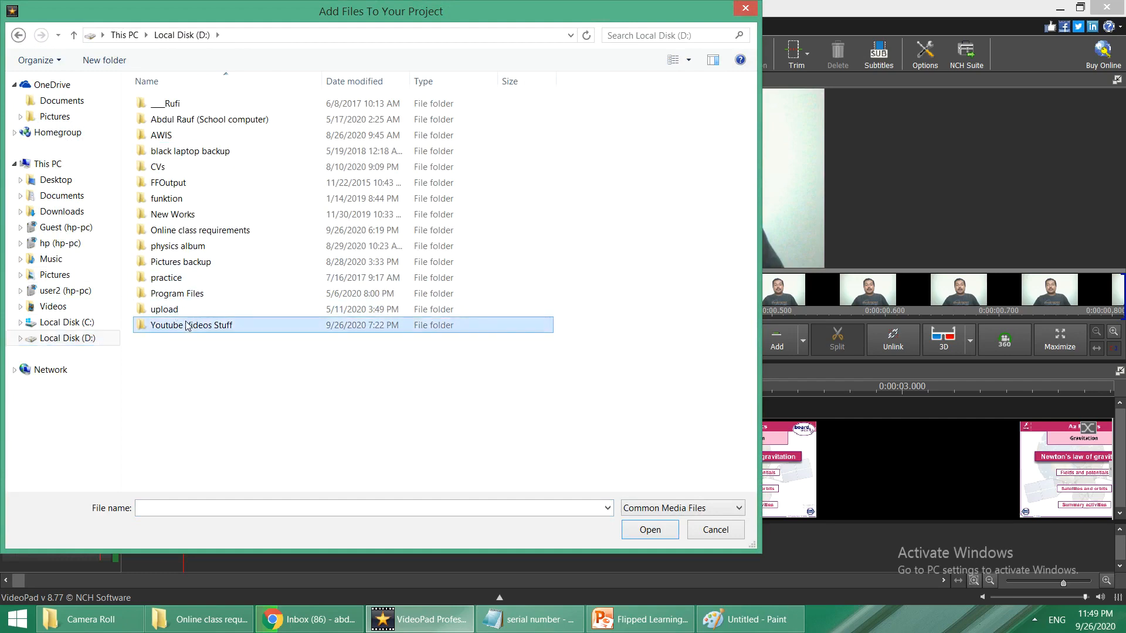
{"action": "double_click", "coordinate": [164, 182]}
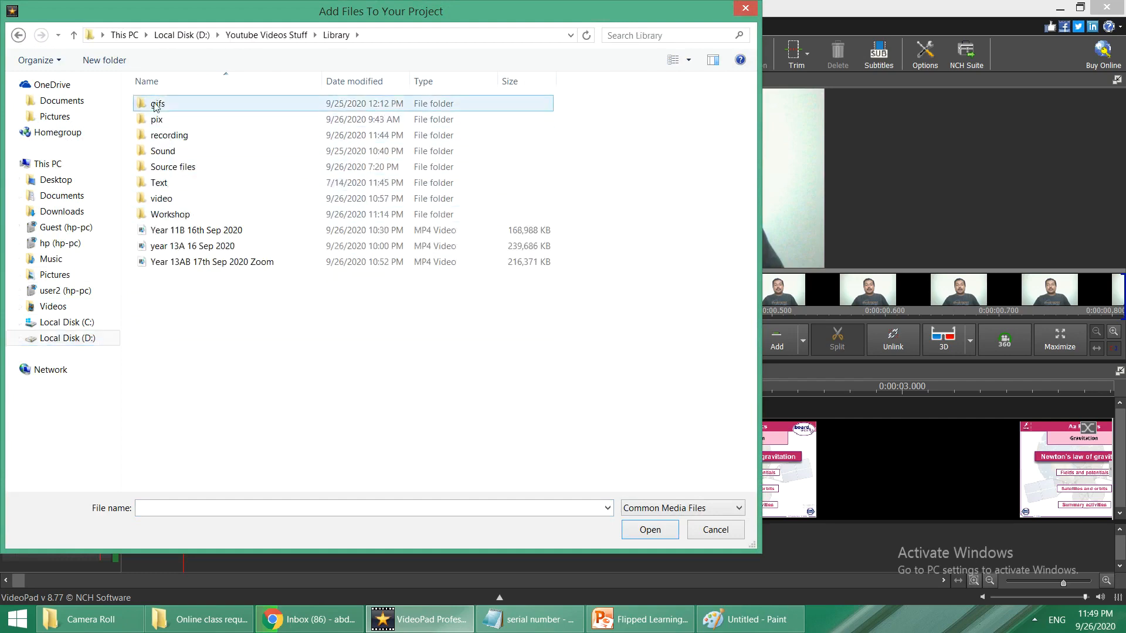
{"action": "double_click", "coordinate": [159, 120]}
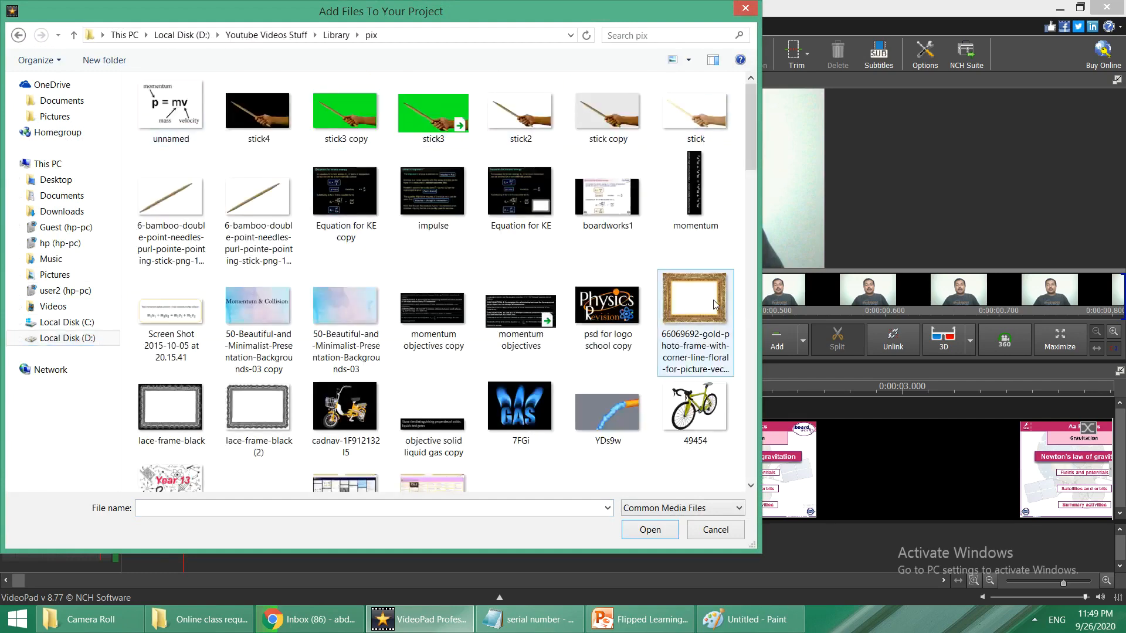
{"action": "left_click", "coordinate": [710, 319]}
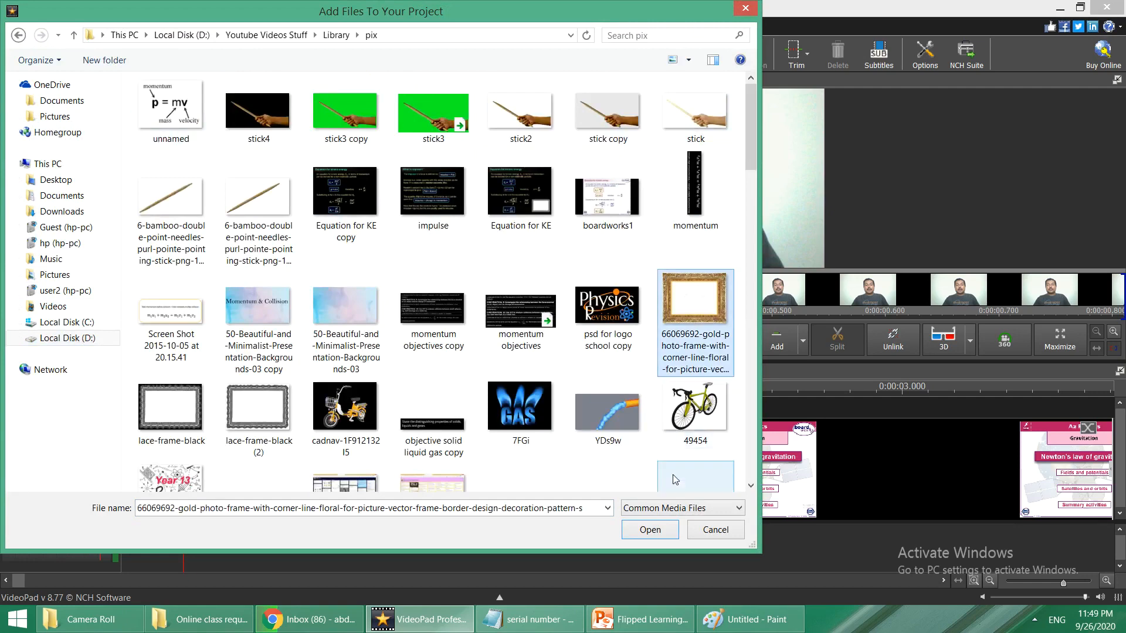
{"action": "left_click", "coordinate": [655, 530]}
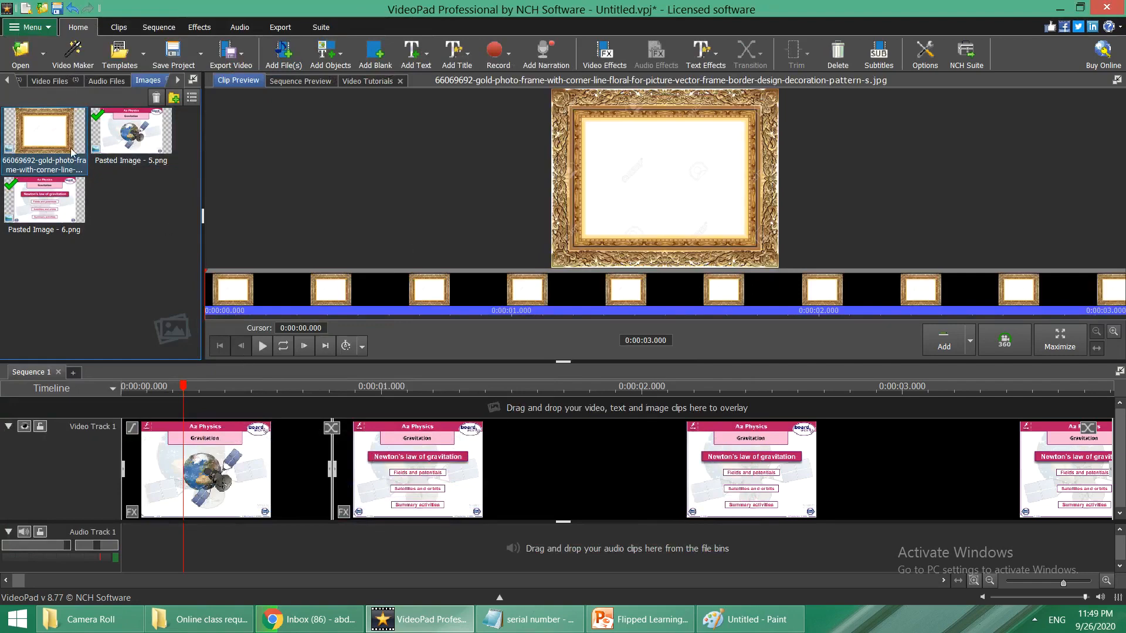
- Overlay the gold frame on Video Track 2, shrunk into the slide's lower-right corner, and extend its clip to about 0:00:03.6
{"action": "left_click_drag", "start_coordinate": [57, 143], "coordinate": [253, 391]}
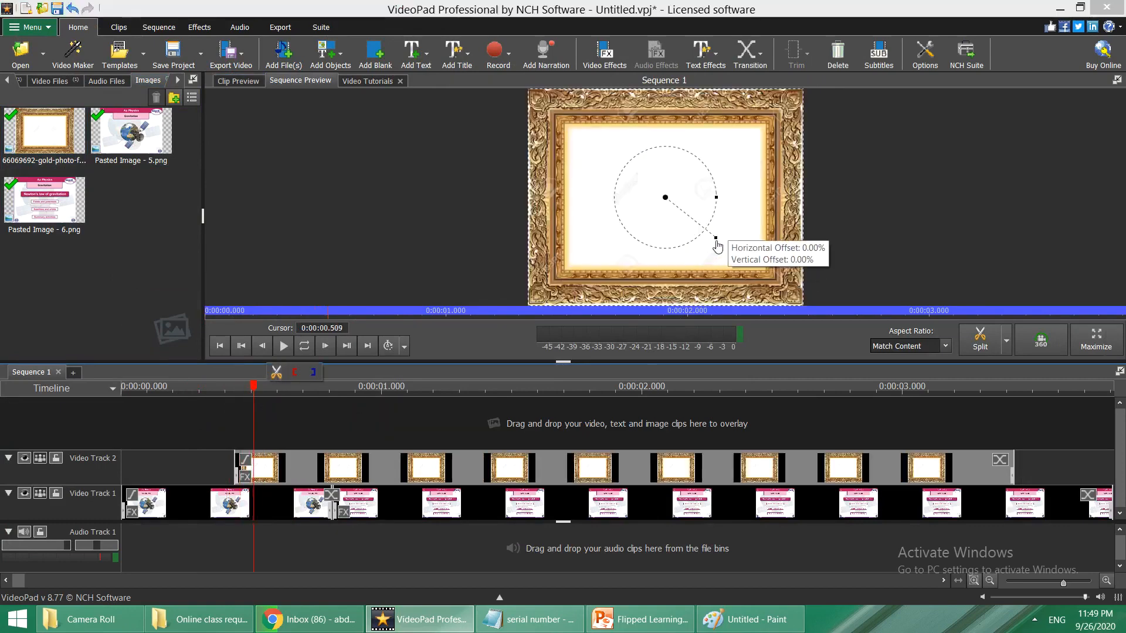
{"action": "left_click_drag", "start_coordinate": [716, 238], "coordinate": [756, 148]}
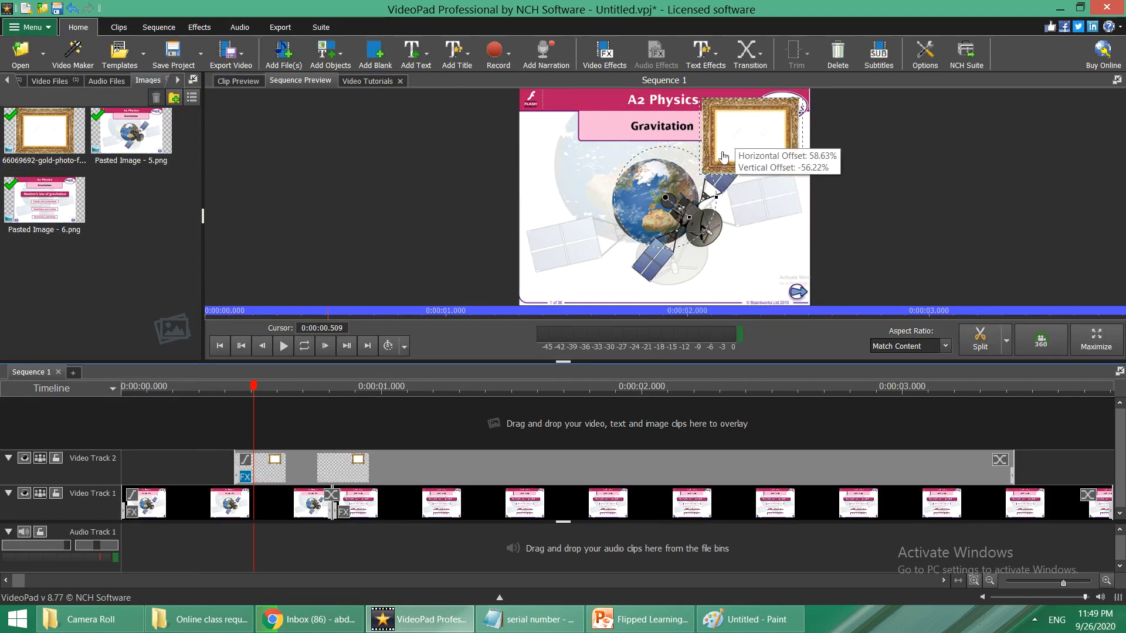
{"action": "left_click_drag", "start_coordinate": [729, 150], "coordinate": [721, 266]}
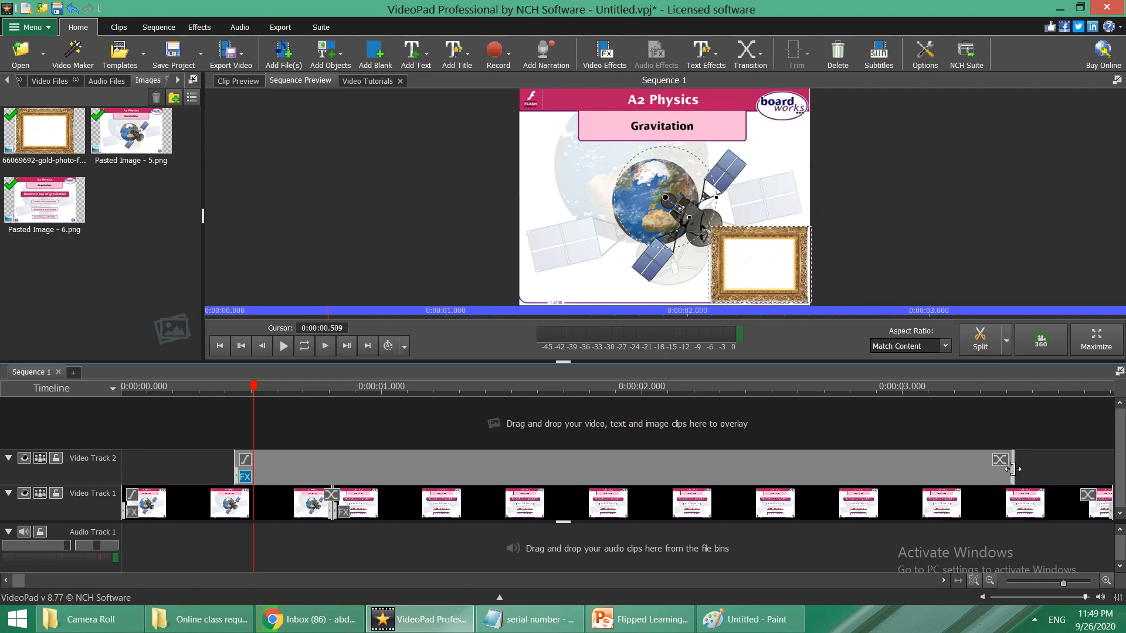
{"action": "left_click_drag", "start_coordinate": [1011, 469], "coordinate": [1068, 464]}
{"action": "mouse_move", "coordinate": [271, 400]}
{"action": "left_mouse_down"}
{"action": "mouse_move", "coordinate": [176, 402]}
{"action": "mouse_move", "coordinate": [289, 402]}
{"action": "mouse_move", "coordinate": [251, 403]}
{"action": "left_mouse_up"}
- Overlay the webcam clip on Video Track 3 from about 0:00:00.76, scaled to about 27% and positioned inside the gold frame
{"action": "left_click", "coordinate": [56, 86]}
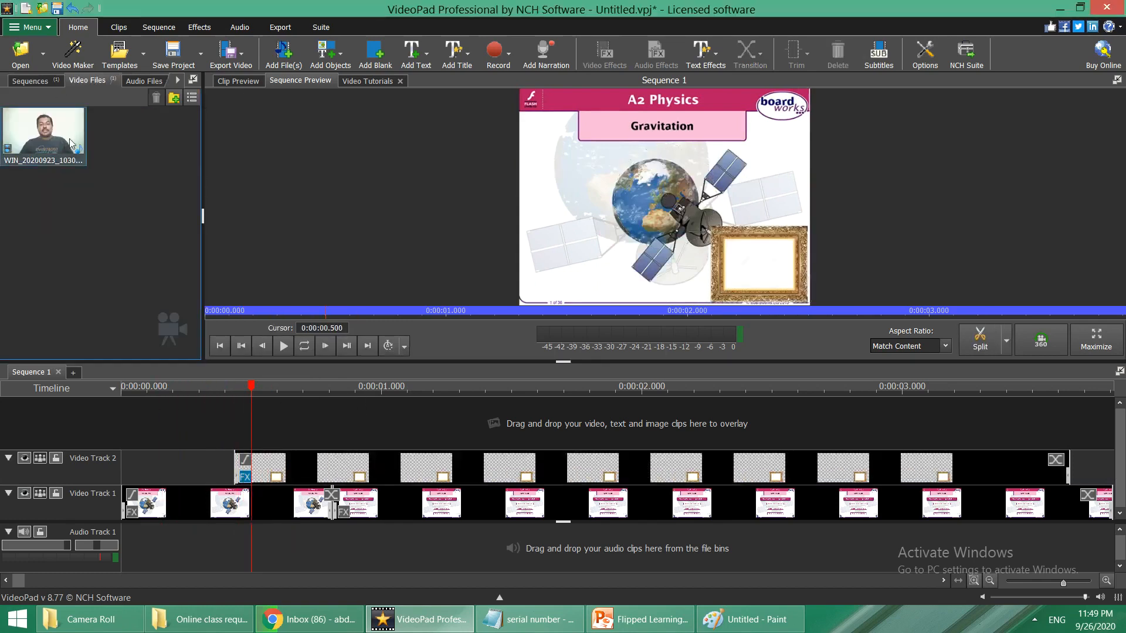
{"action": "left_click", "coordinate": [62, 136]}
{"action": "left_click_drag", "start_coordinate": [62, 136], "coordinate": [318, 425]}
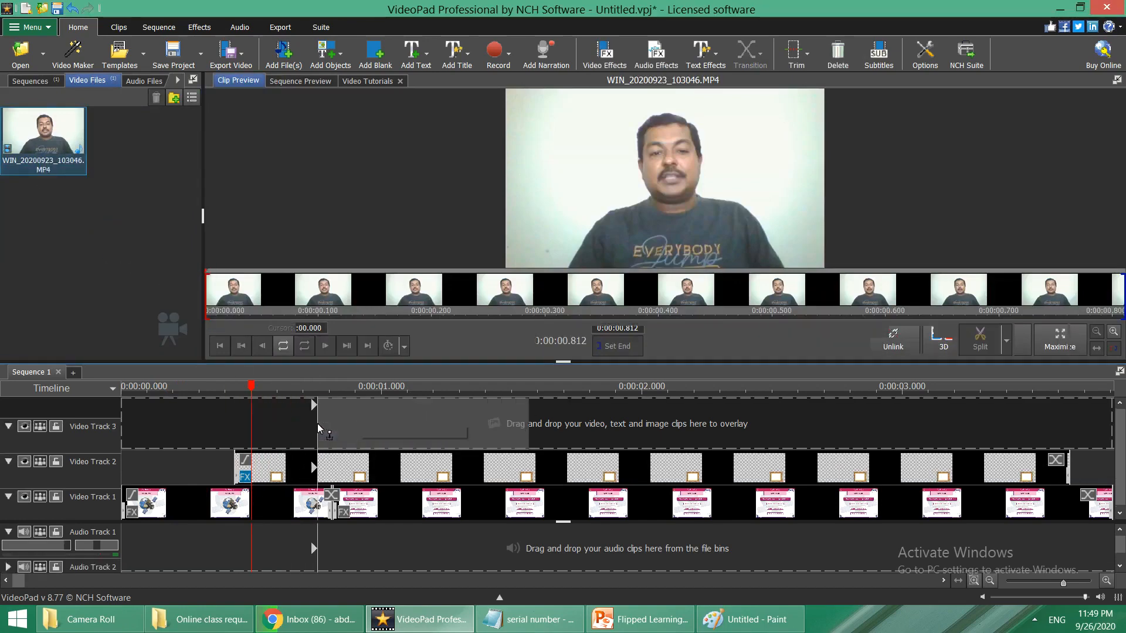
{"action": "left_click_drag", "start_coordinate": [276, 390], "coordinate": [322, 390]}
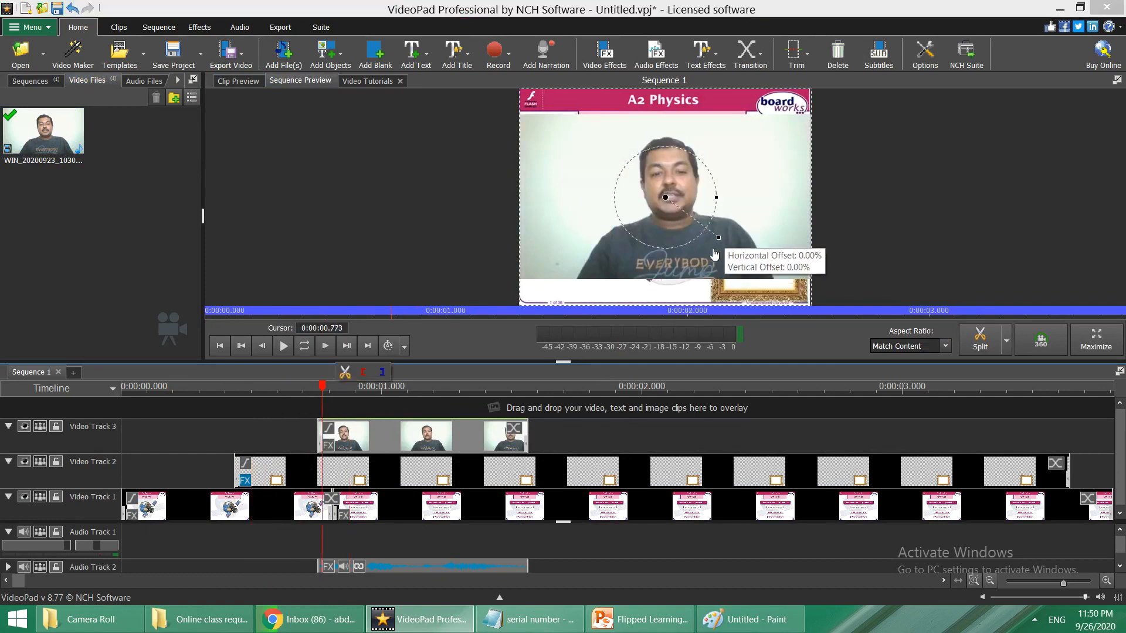
{"action": "left_click_drag", "start_coordinate": [718, 238], "coordinate": [689, 219]}
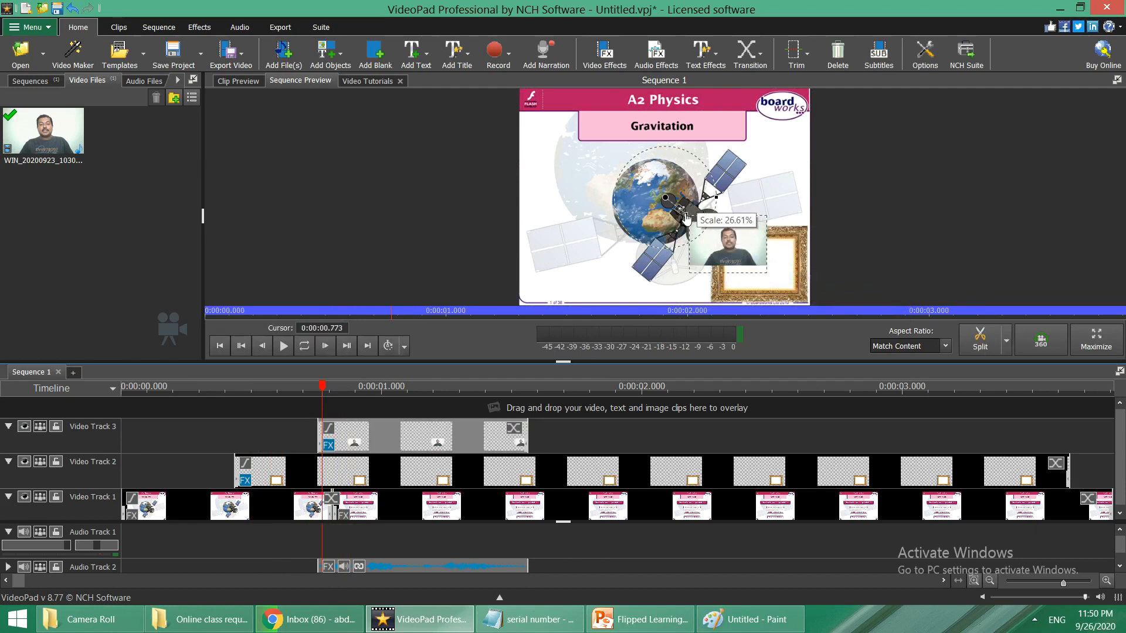
{"action": "left_click_drag", "start_coordinate": [686, 218], "coordinate": [753, 275]}
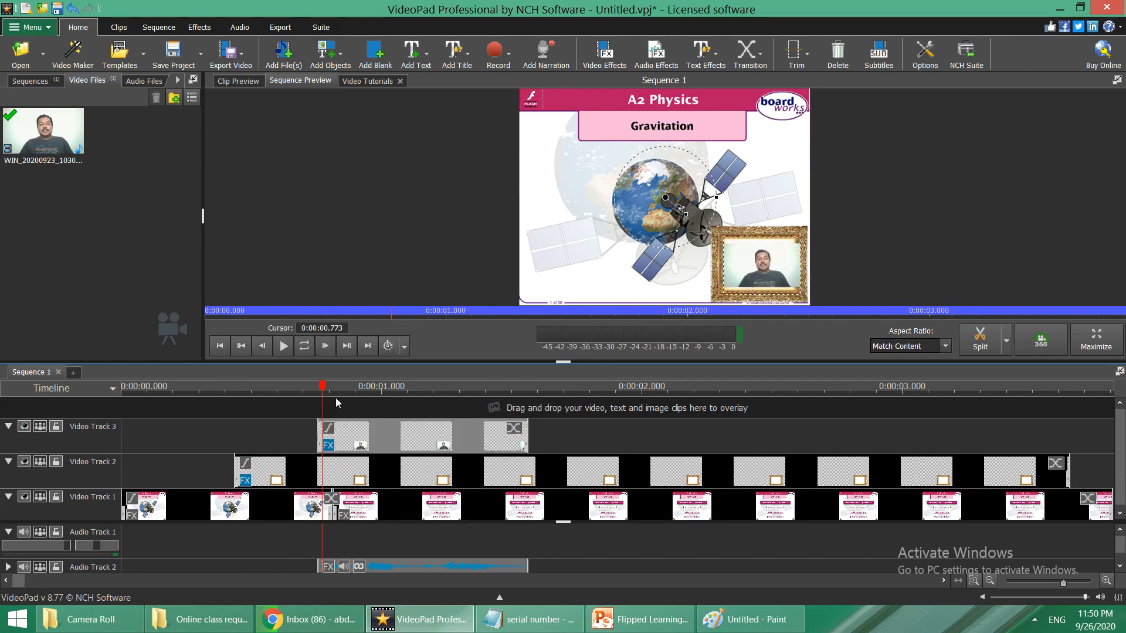
- Play and scrub the sequence to review the framed webcam overlay on both slides, stopping at 0:00:00.930
{"action": "left_click_drag", "start_coordinate": [320, 391], "coordinate": [259, 393]}
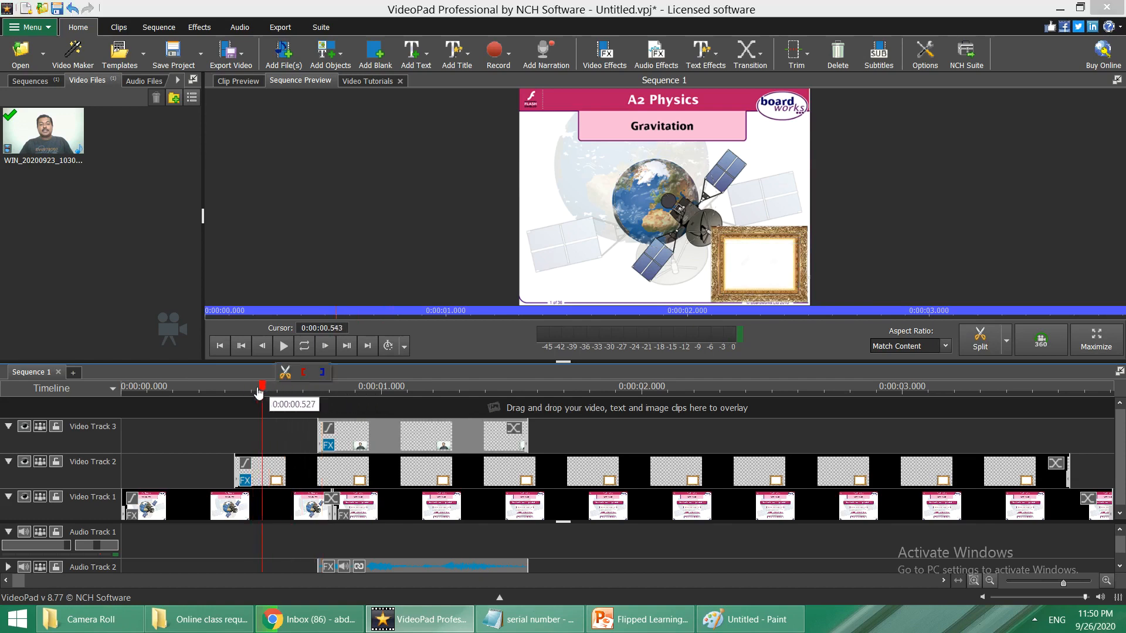
{"action": "left_click", "coordinate": [282, 347]}
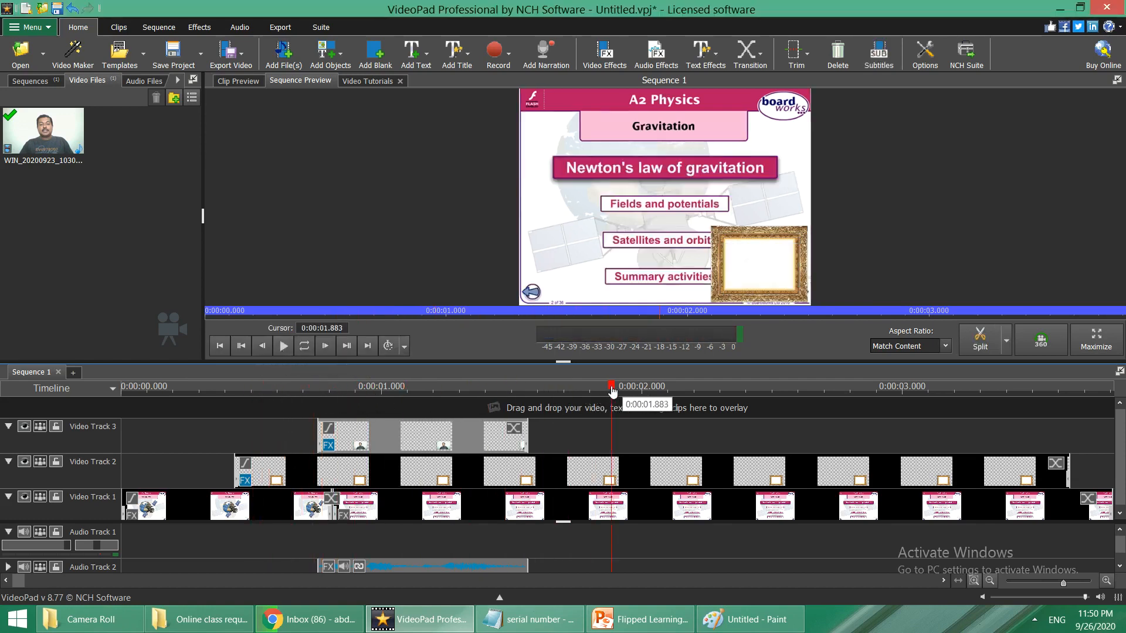
{"action": "left_click_drag", "start_coordinate": [612, 391], "coordinate": [363, 391]}
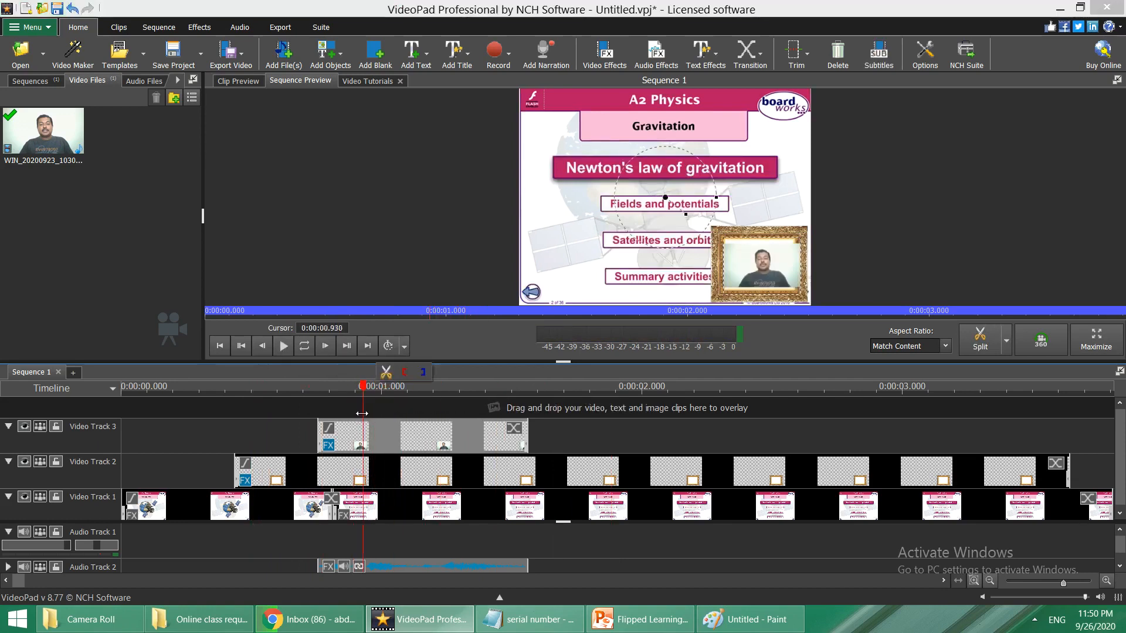
- Shorten the first slide's clip on Video Track 1 to end at about 0:00:00.55
{"action": "left_click_drag", "start_coordinate": [372, 404], "coordinate": [264, 405]}
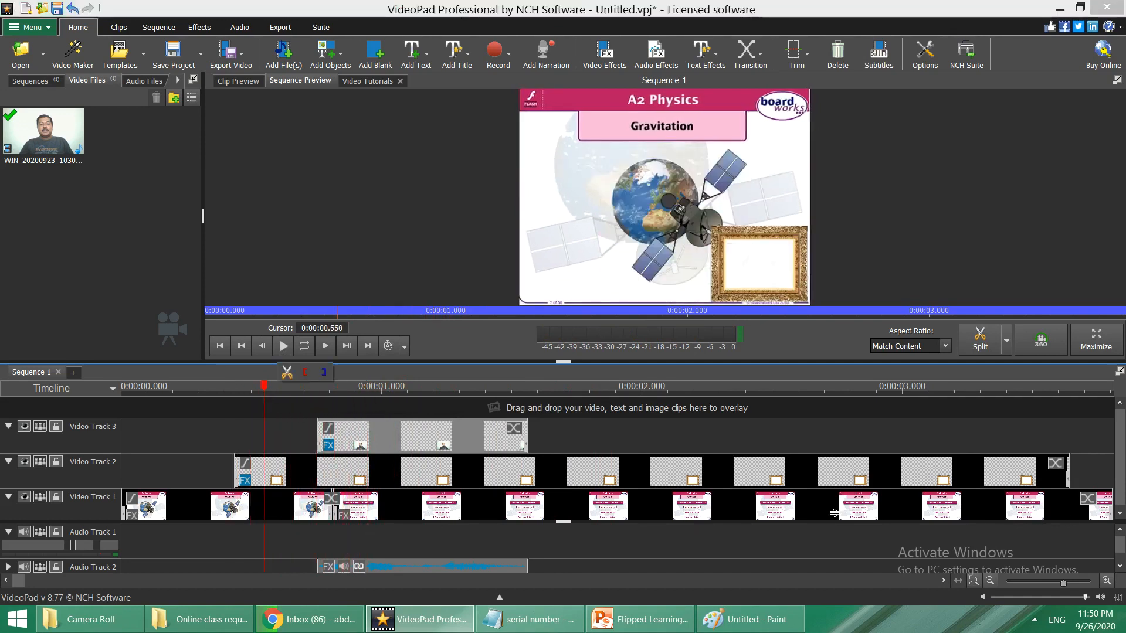
{"action": "left_click", "coordinate": [187, 512]}
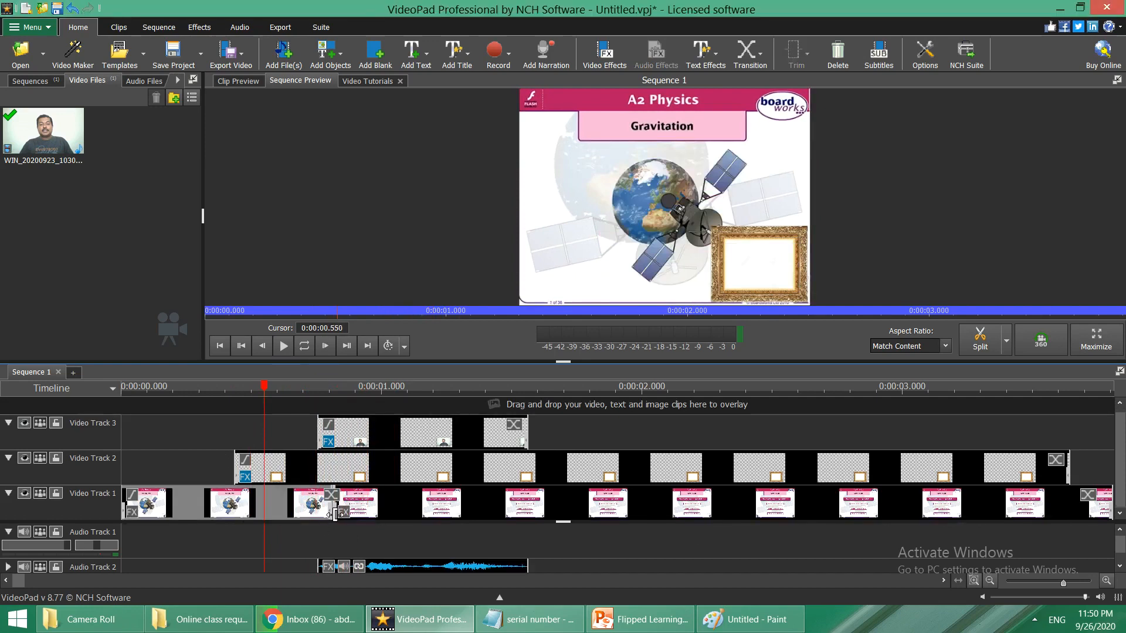
{"action": "left_click_drag", "start_coordinate": [328, 514], "coordinate": [264, 515]}
- Move the webcam clip and the gold frame clip earlier so both start at about 0:00:00.23 over the first slide
{"action": "left_click_drag", "start_coordinate": [265, 392], "coordinate": [227, 397]}
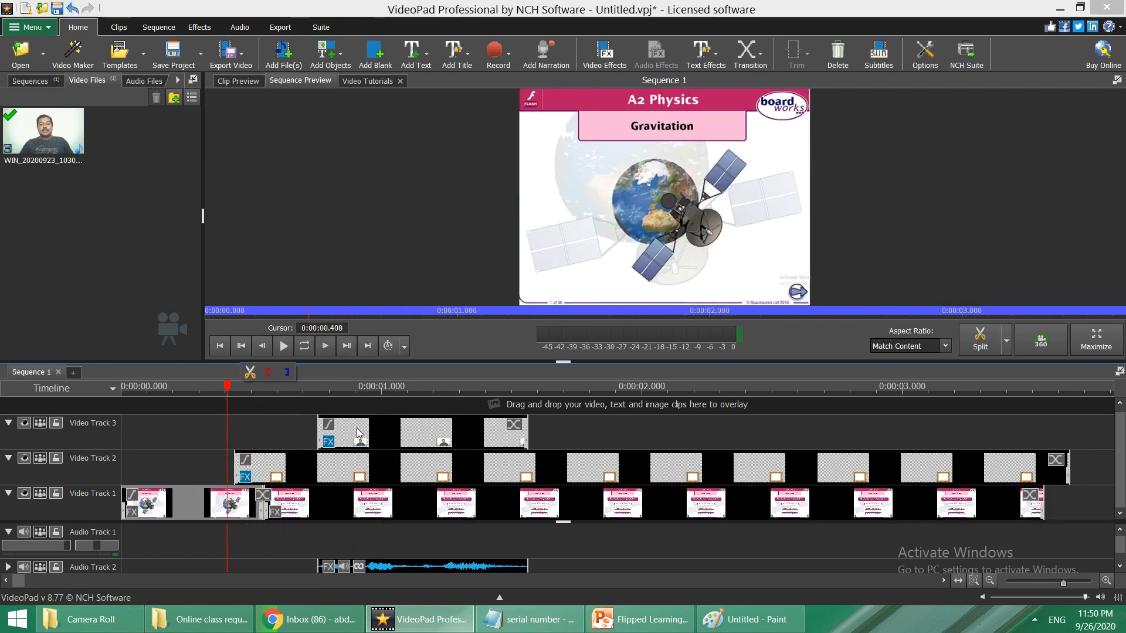
{"action": "left_click_drag", "start_coordinate": [358, 432], "coordinate": [179, 398]}
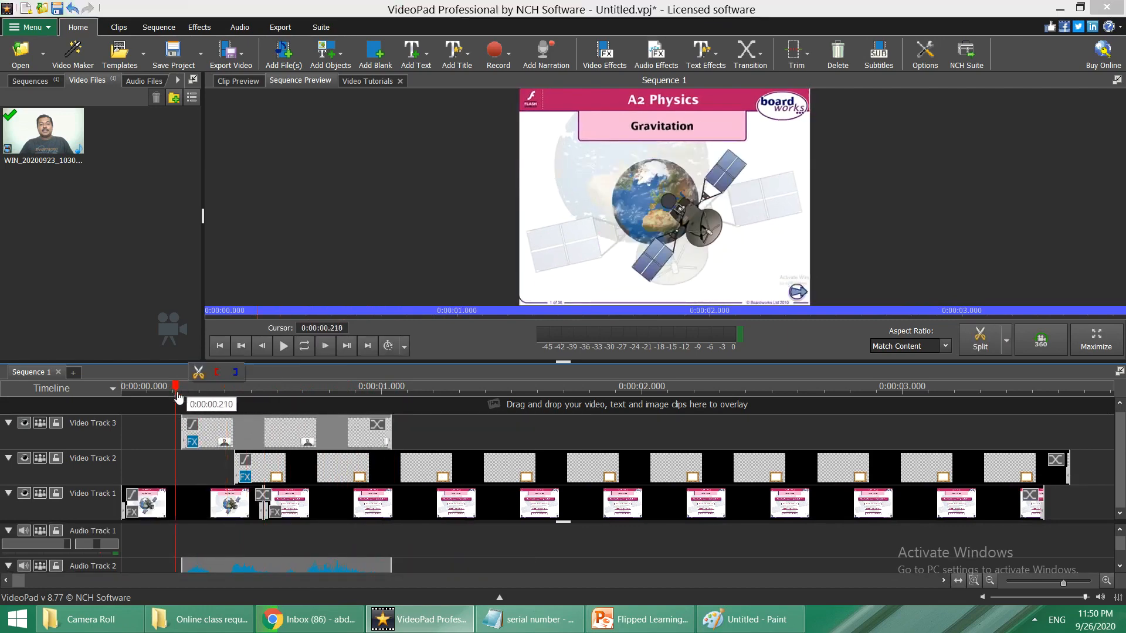
{"action": "left_click_drag", "start_coordinate": [280, 469], "coordinate": [157, 413]}
- Play the sequence from about 0:00:00.18 to review the framed webcam overlay across both slides, stopping at 0:00:00.259
{"action": "left_click", "coordinate": [282, 346]}
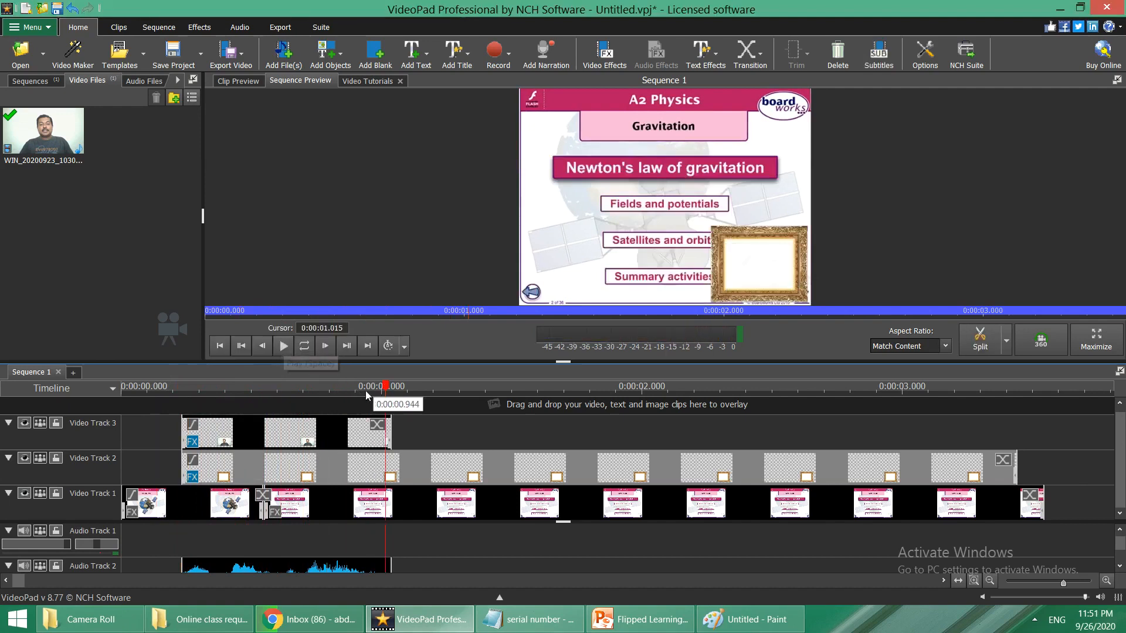
{"action": "left_click_drag", "start_coordinate": [387, 391], "coordinate": [168, 391]}
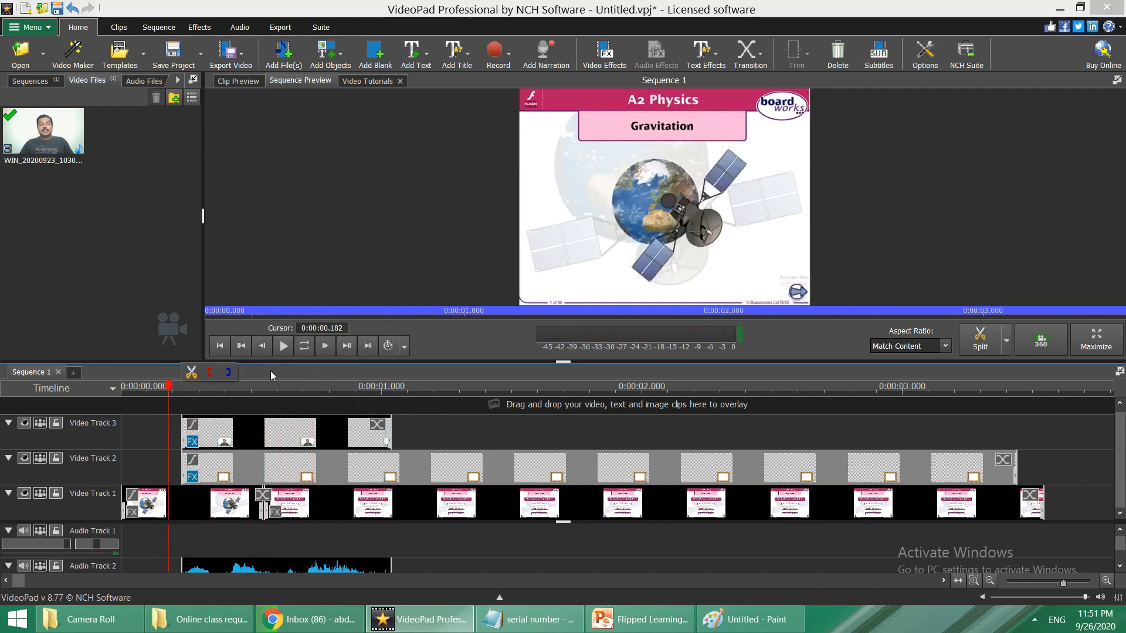
{"action": "left_click", "coordinate": [282, 346]}
{"action": "left_click", "coordinate": [282, 345]}
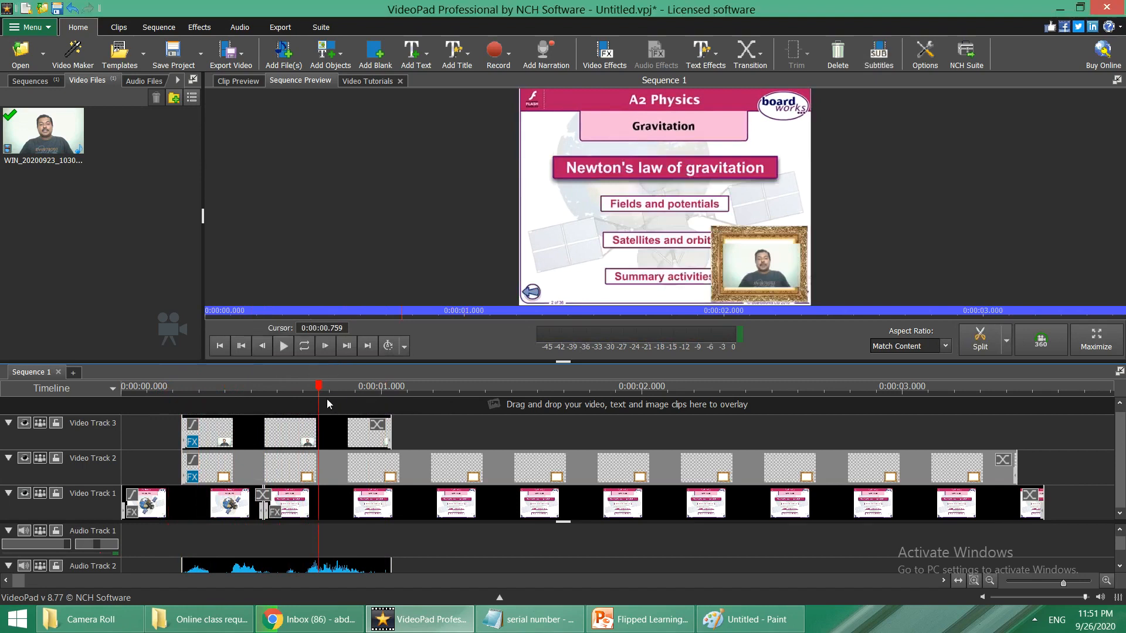
{"action": "left_click", "coordinate": [188, 392]}
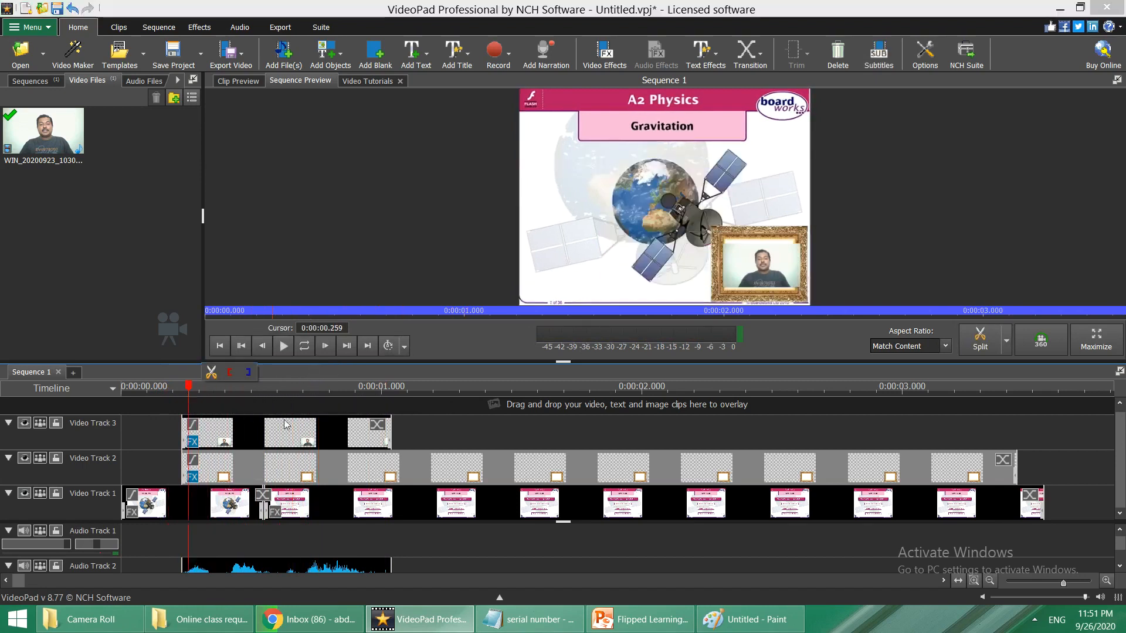
- Delete the gold frame clip from Video Track 2 and check the unframed webcam overlay at 0:00:00.369
{"action": "right_click", "coordinate": [466, 473]}
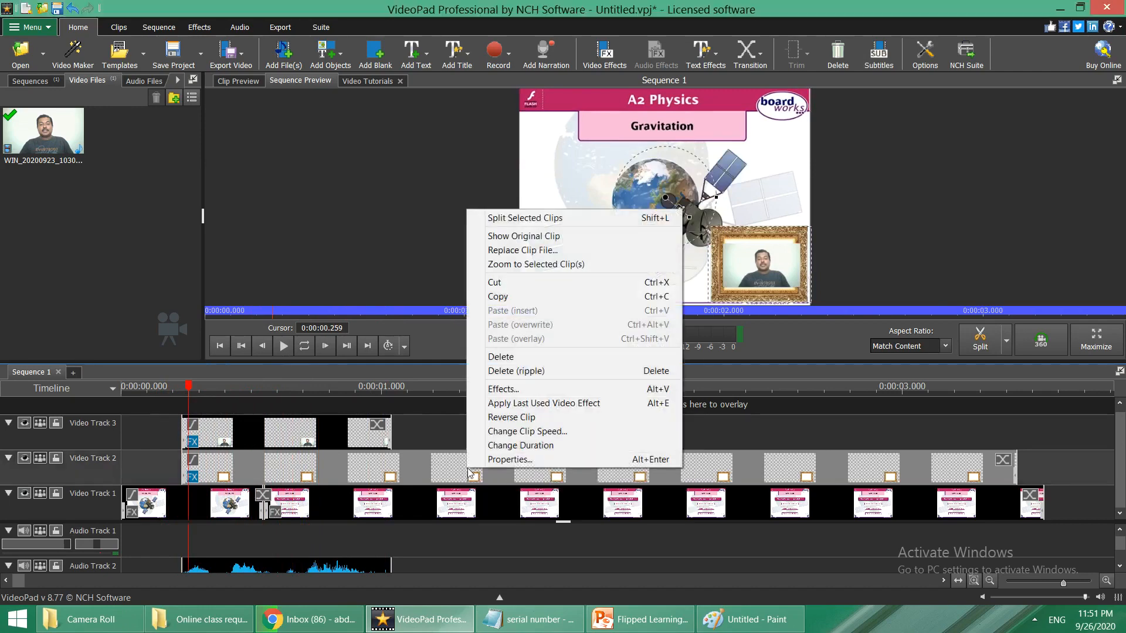
{"action": "left_click", "coordinate": [507, 358]}
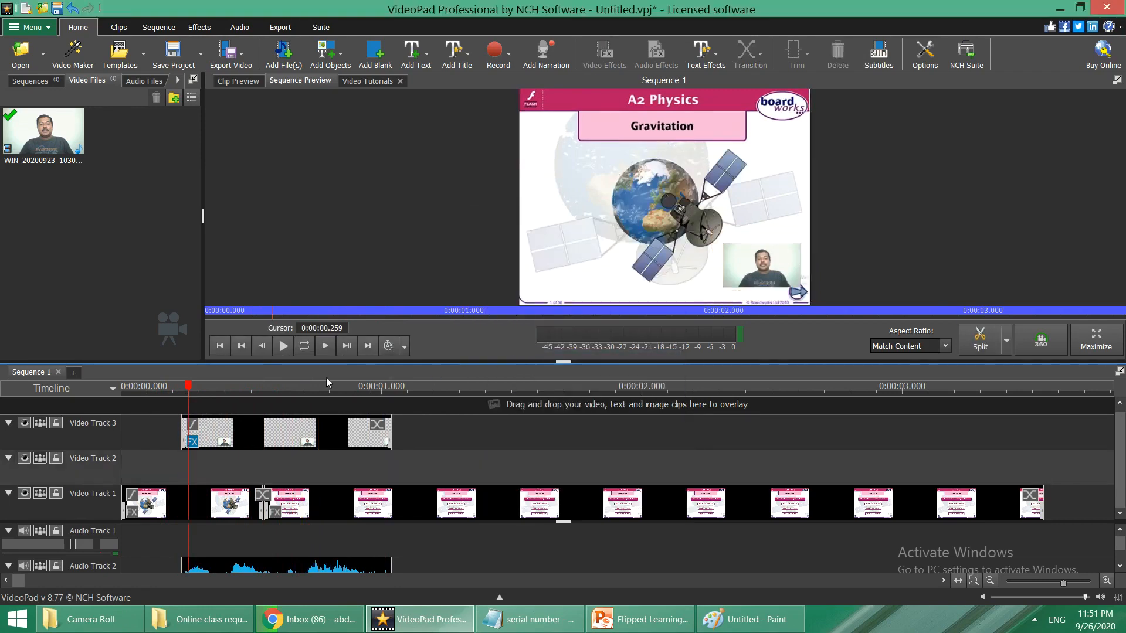
{"action": "left_click_drag", "start_coordinate": [191, 390], "coordinate": [217, 404]}
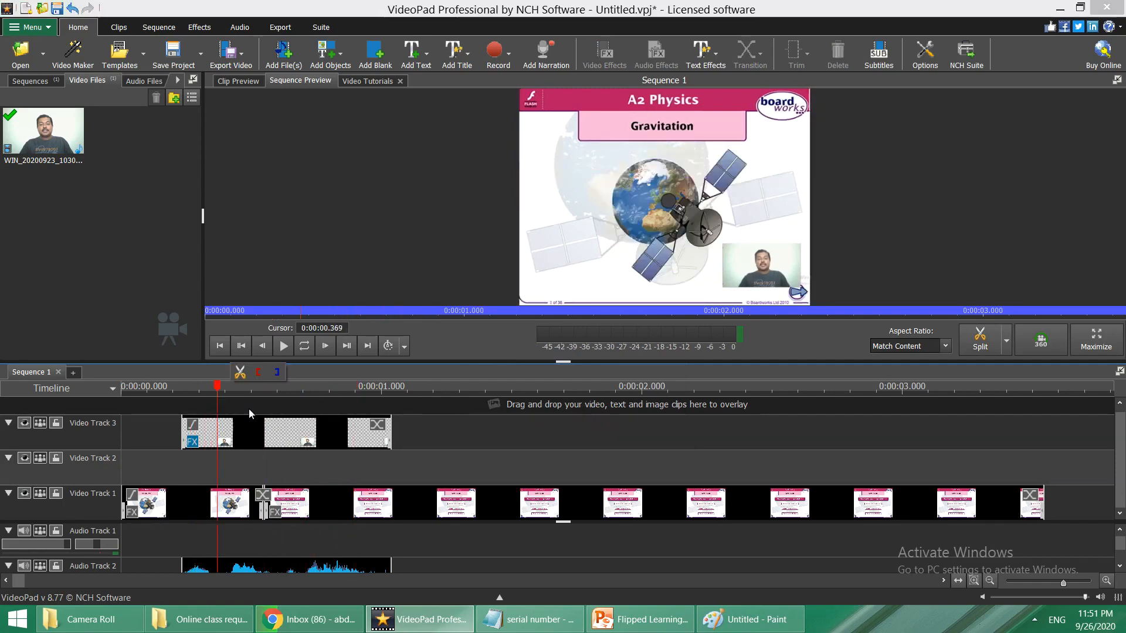
- Add a Color adjustments effect to the webcam clip on Video Track 3 with brightness -15.30 and contrast 90
{"action": "right_click", "coordinate": [281, 432]}
{"action": "left_click", "coordinate": [322, 368]}
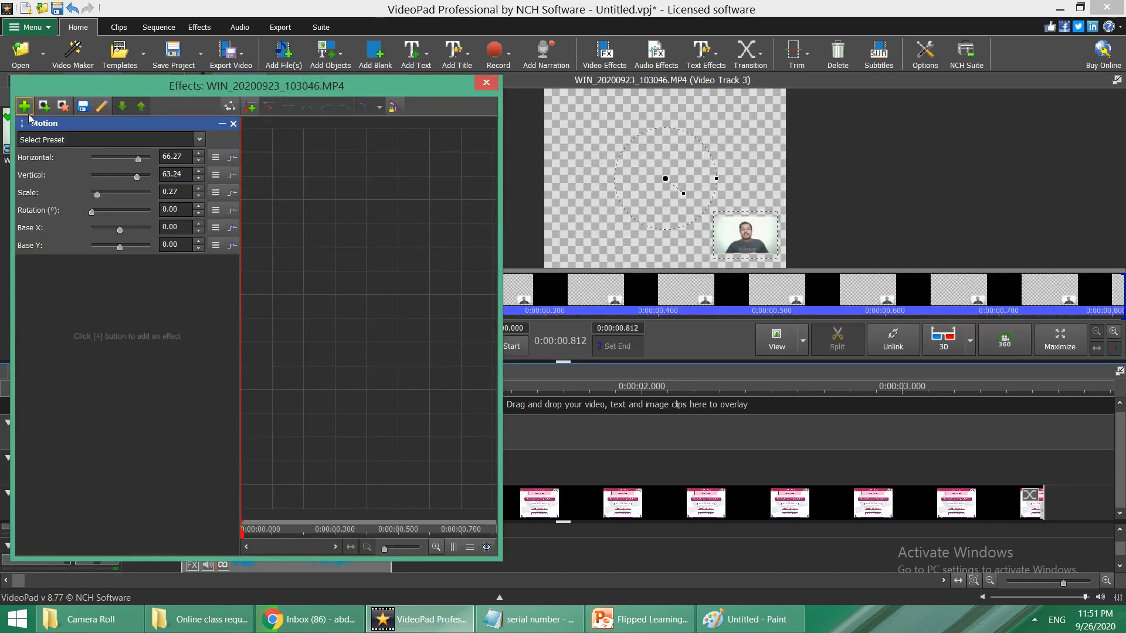
{"action": "left_click", "coordinate": [25, 107]}
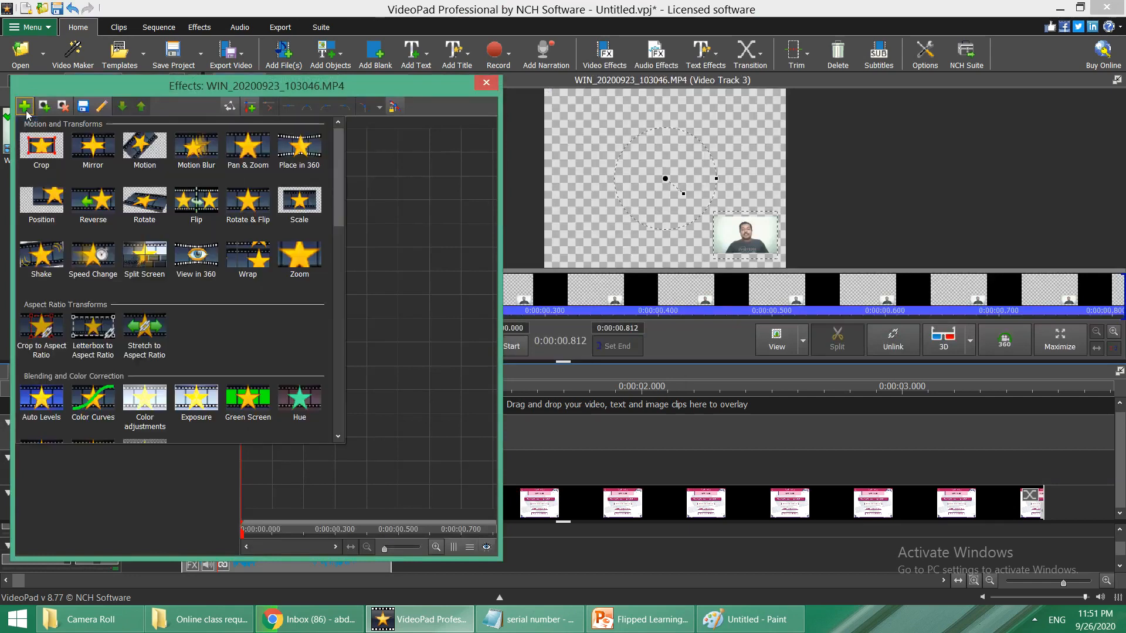
{"action": "left_click", "coordinate": [135, 398]}
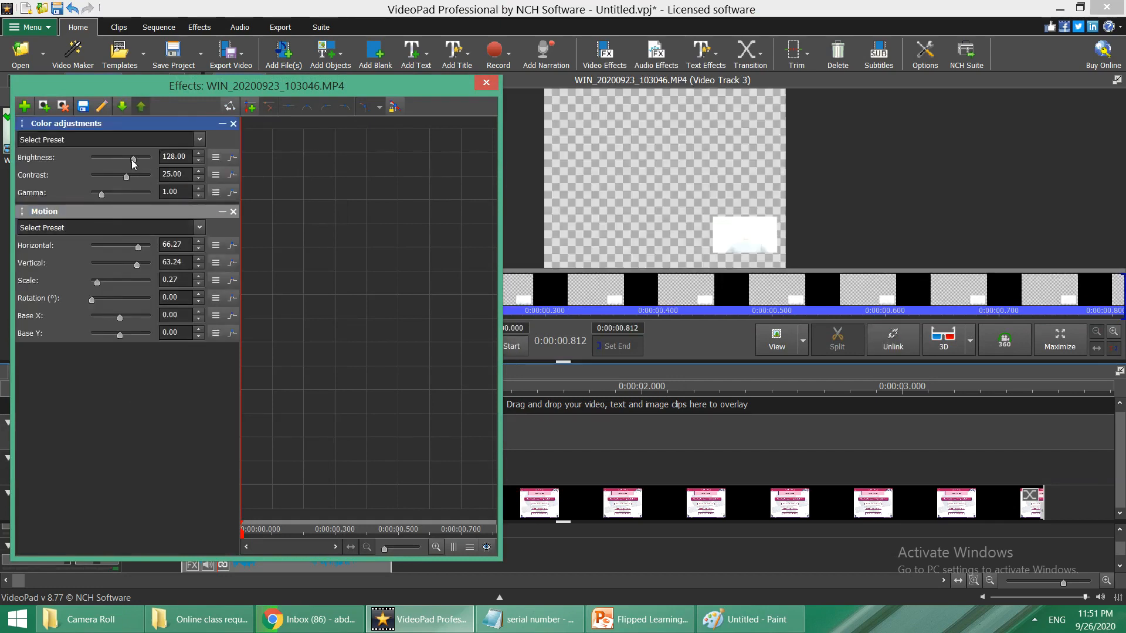
{"action": "left_click_drag", "start_coordinate": [132, 164], "coordinate": [121, 171]}
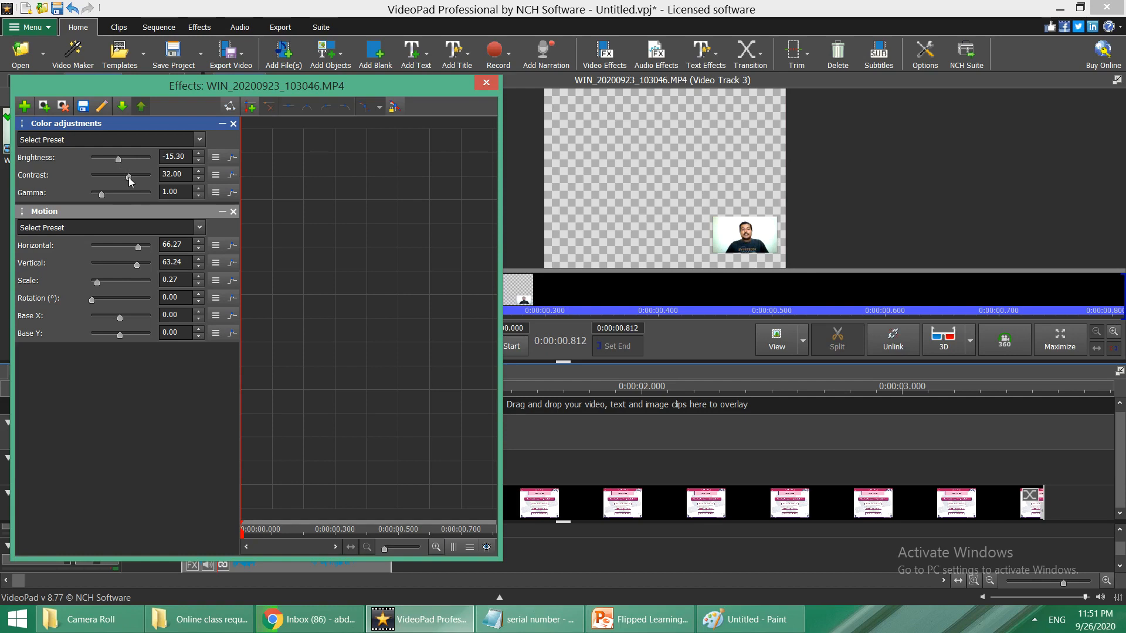
{"action": "left_click_drag", "start_coordinate": [129, 177], "coordinate": [144, 178]}
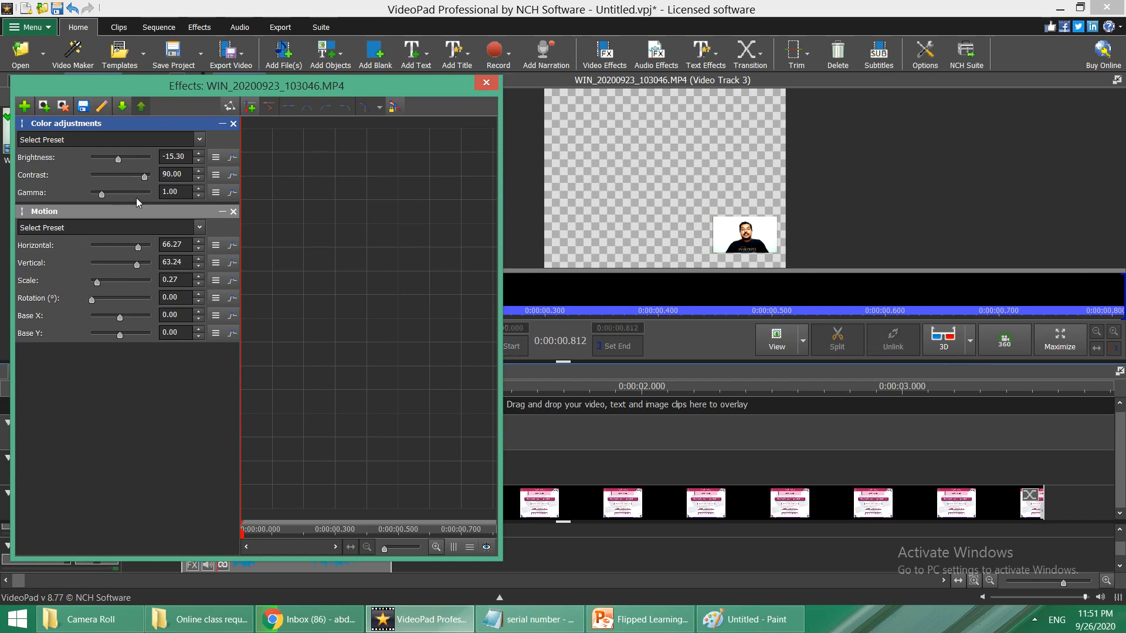
{"action": "left_click", "coordinate": [486, 83]}
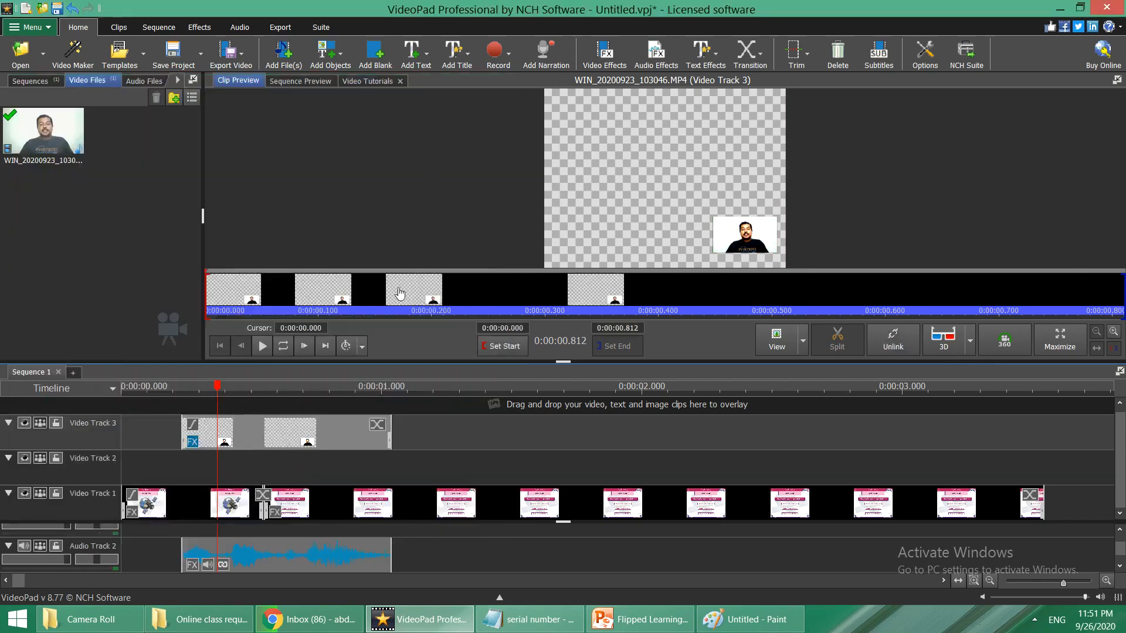
- Add a Green Screen effect to the webcam clip and key out its background with the white (ffffff) sampled from the preview
{"action": "left_click_drag", "start_coordinate": [206, 391], "coordinate": [268, 387]}
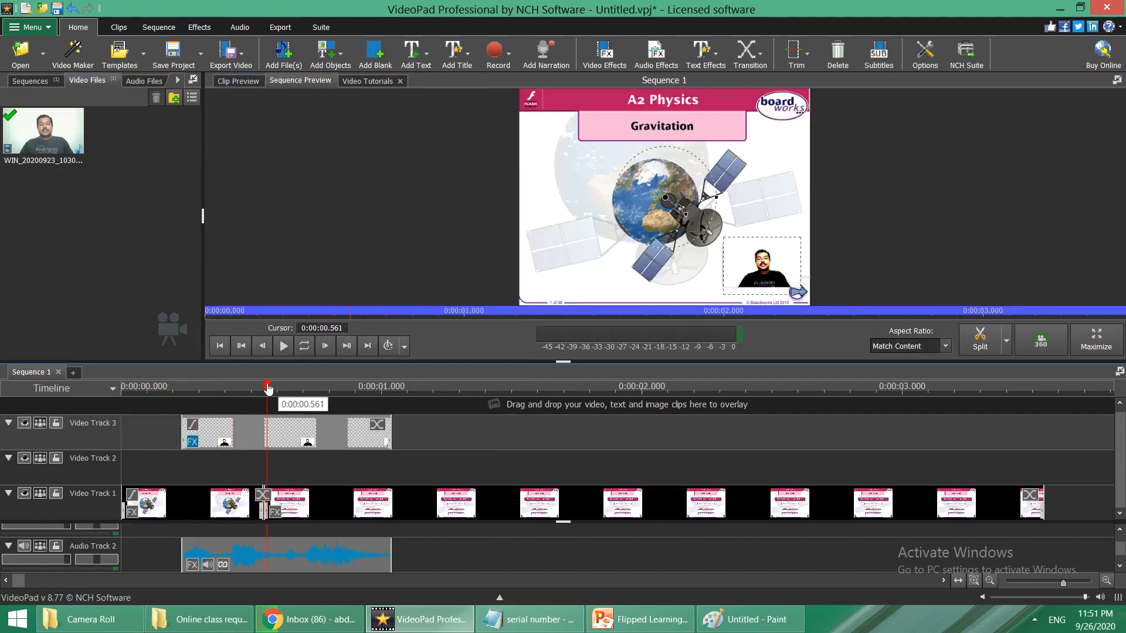
{"action": "right_click", "coordinate": [274, 438]}
{"action": "left_click", "coordinate": [315, 369]}
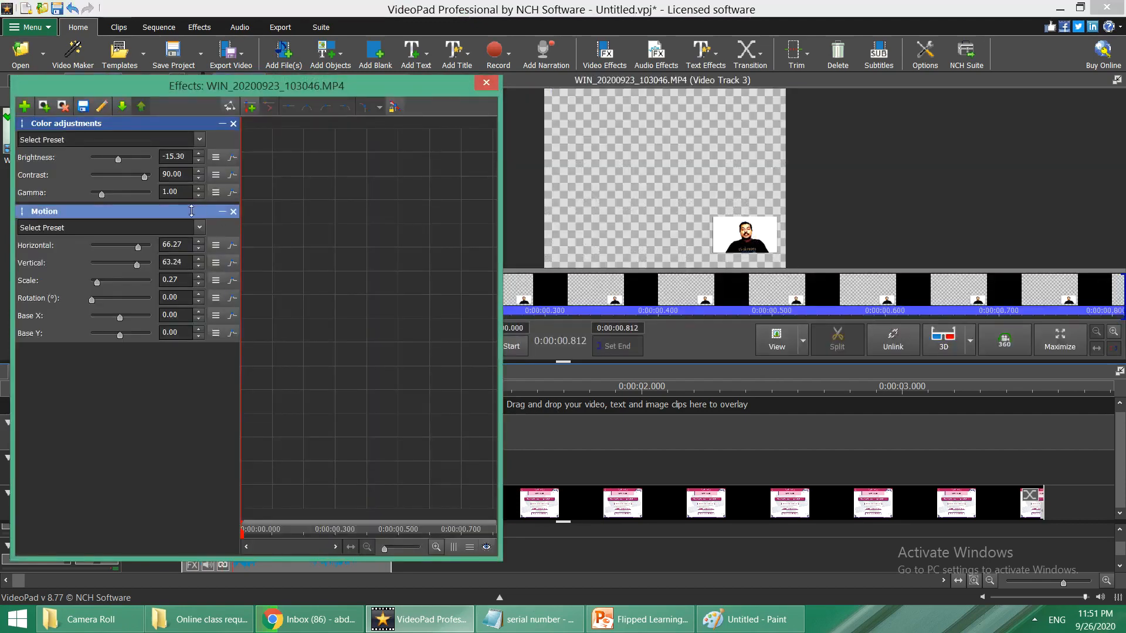
{"action": "left_click", "coordinate": [26, 109]}
{"action": "left_click", "coordinate": [246, 405]}
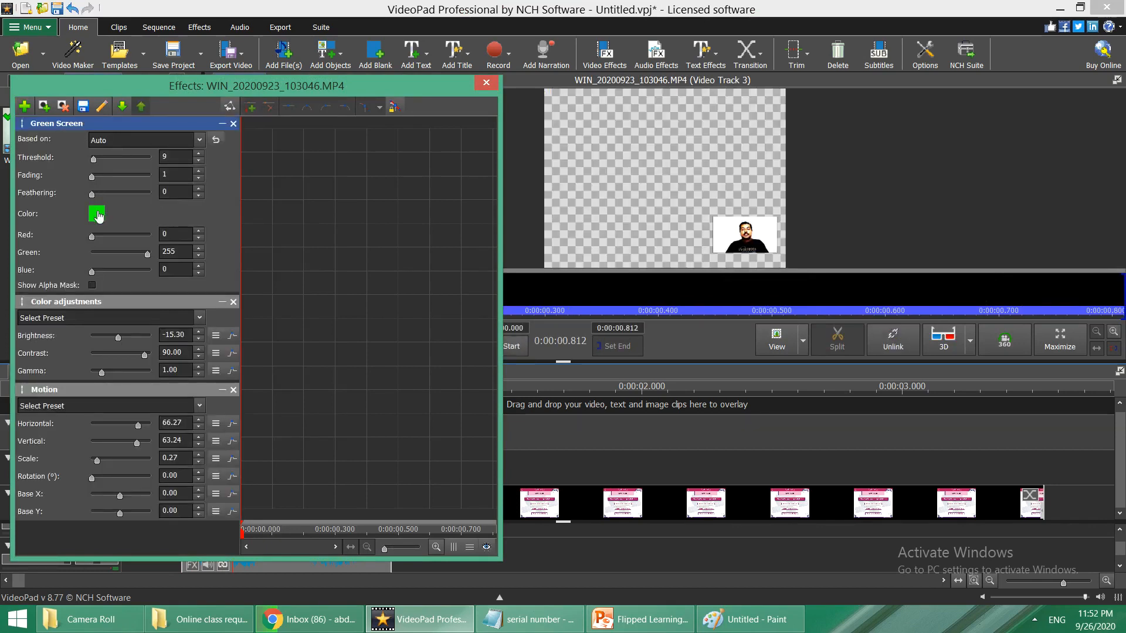
{"action": "left_click", "coordinate": [96, 214]}
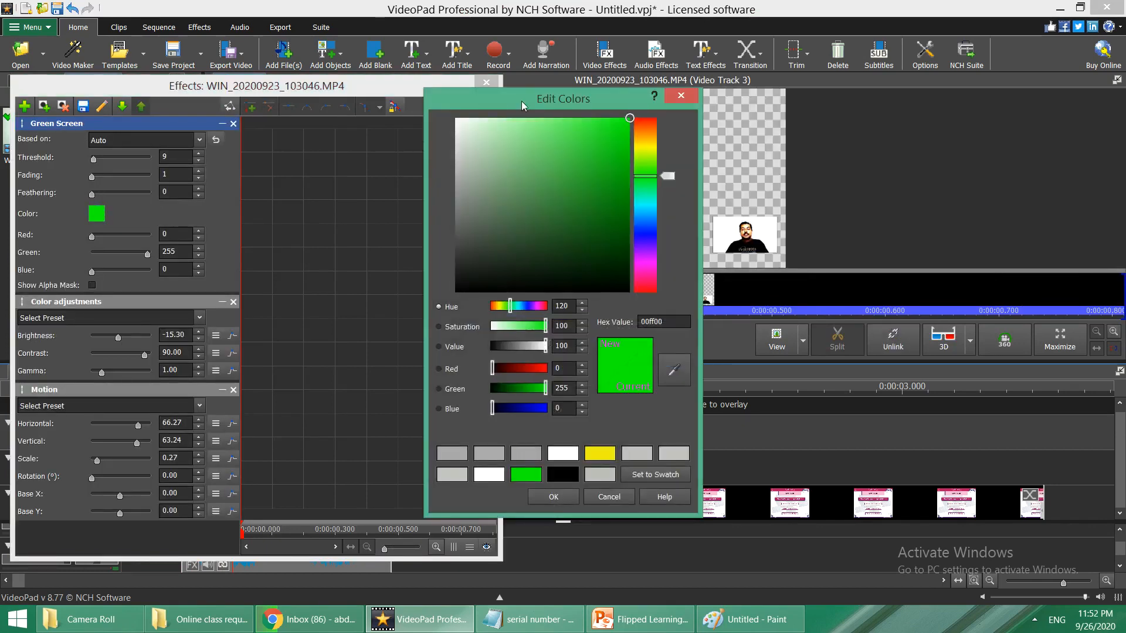
{"action": "left_click_drag", "start_coordinate": [522, 105], "coordinate": [405, 109]}
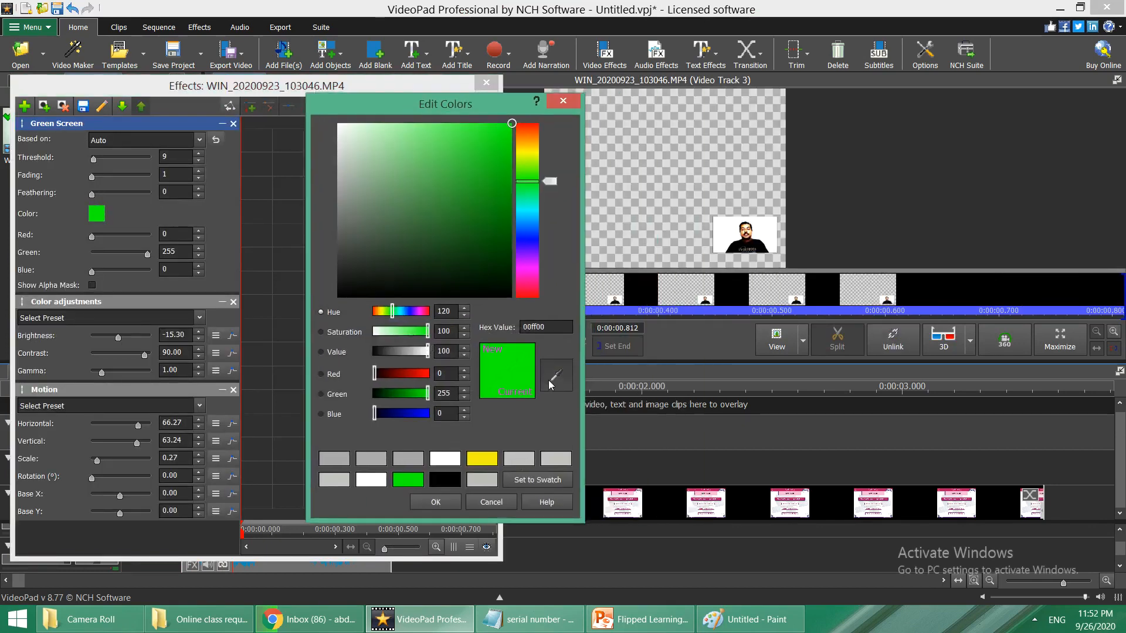
{"action": "left_click", "coordinate": [770, 236]}
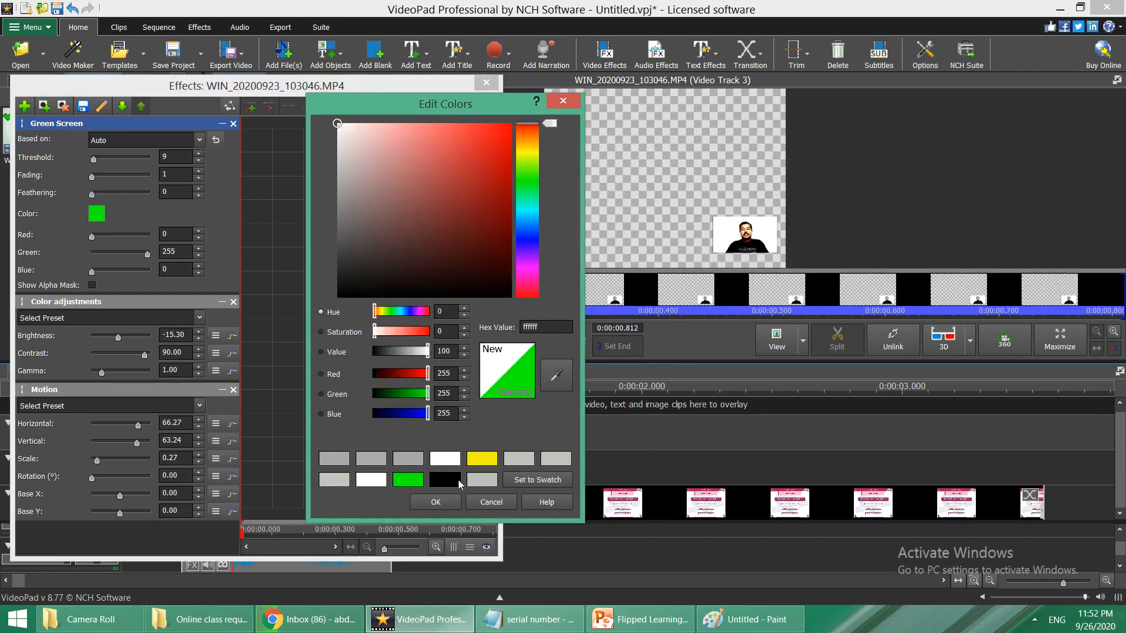
{"action": "left_click", "coordinate": [434, 502]}
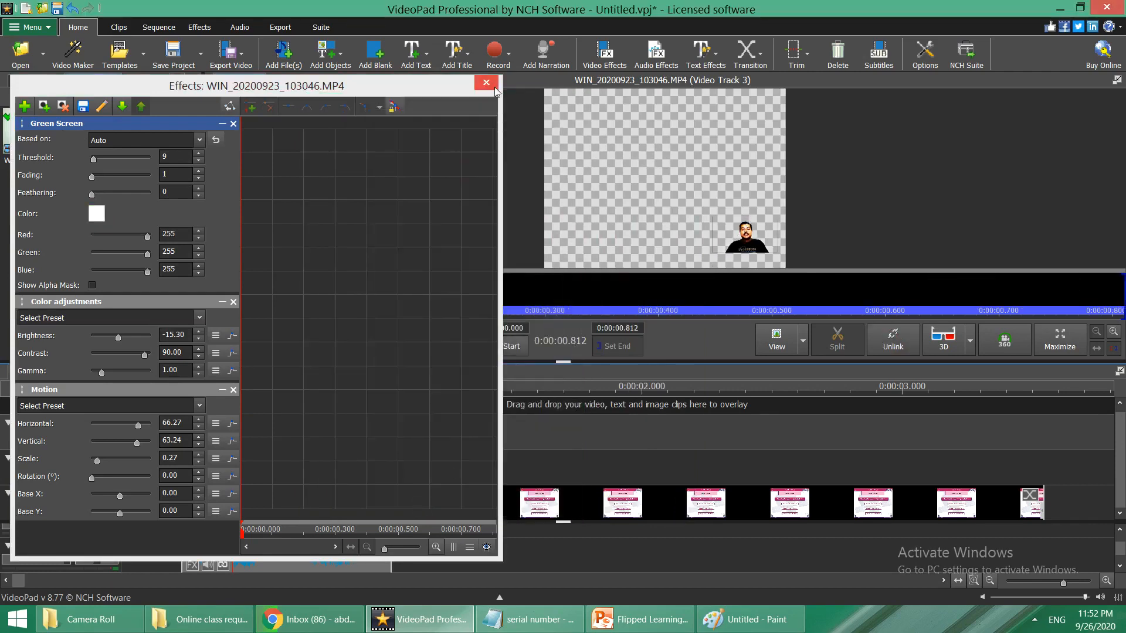
{"action": "left_click", "coordinate": [486, 82]}
- Play and scrub the sequence to review the background-free webcam overlay on the slides, stopping at 0:00:00.466
{"action": "left_click_drag", "start_coordinate": [234, 387], "coordinate": [159, 404]}
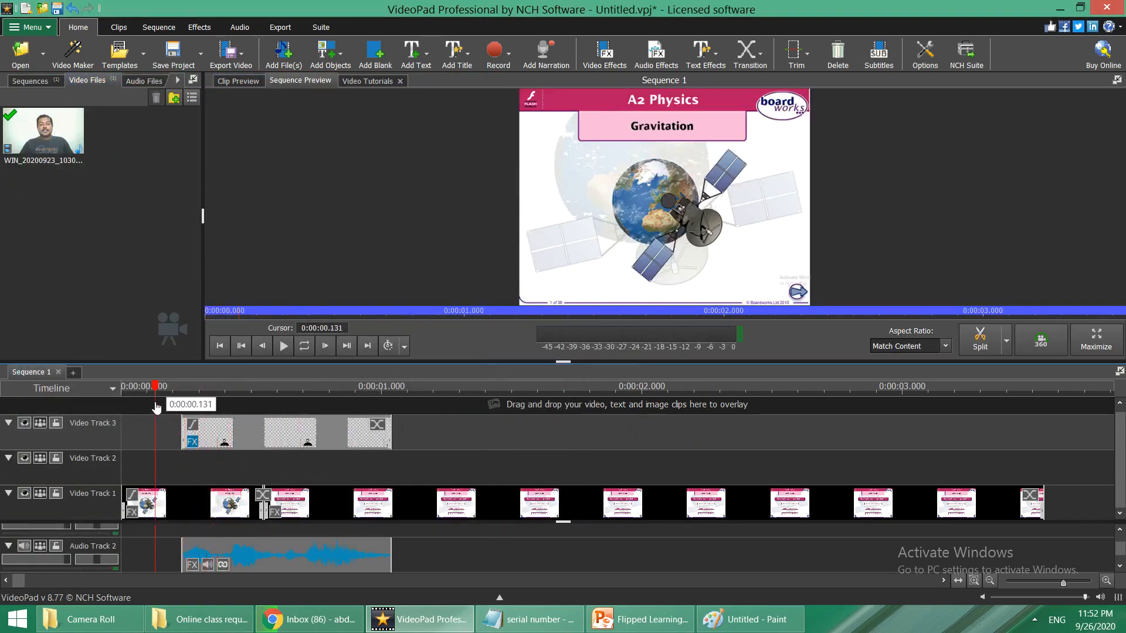
{"action": "left_click", "coordinate": [284, 346]}
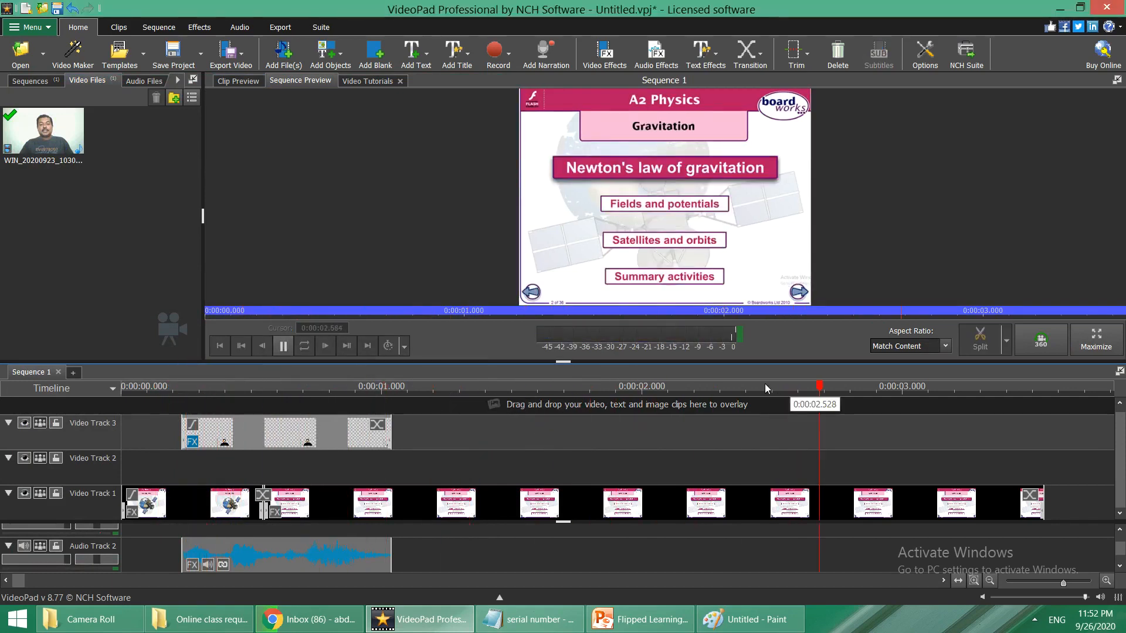
{"action": "key", "text": "space"}
{"action": "left_click_drag", "start_coordinate": [1011, 387], "coordinate": [242, 488]}
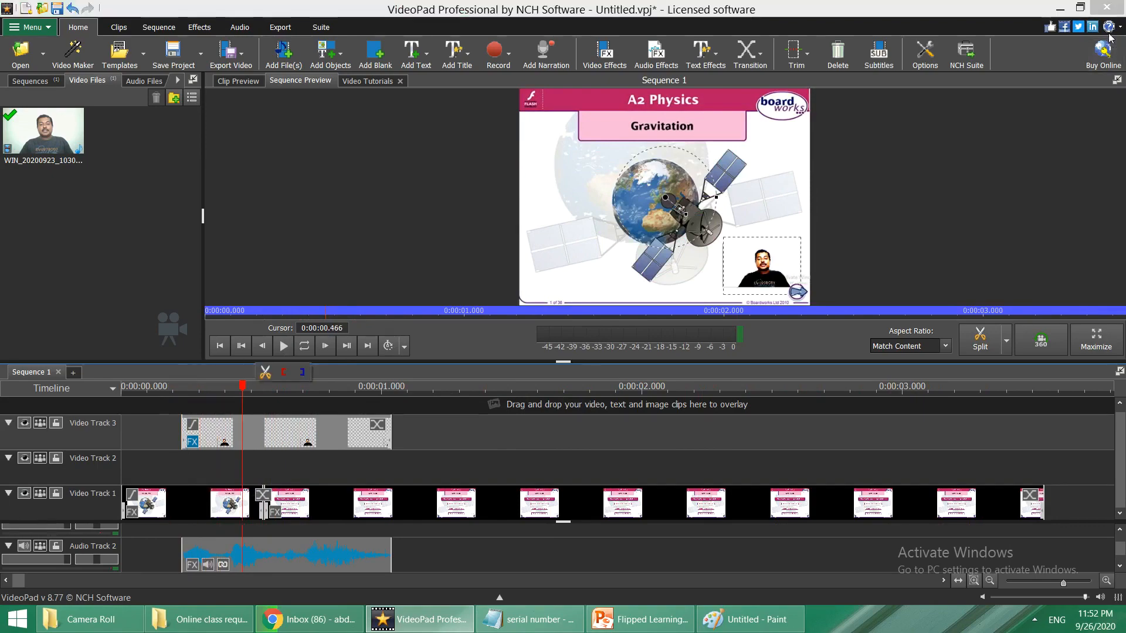